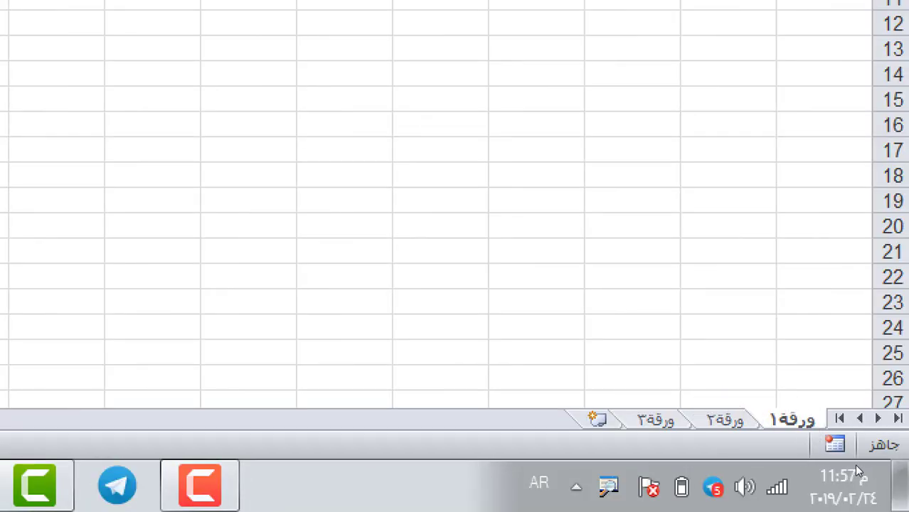
Rename the first sheet to 2019.
right_click(806, 427)
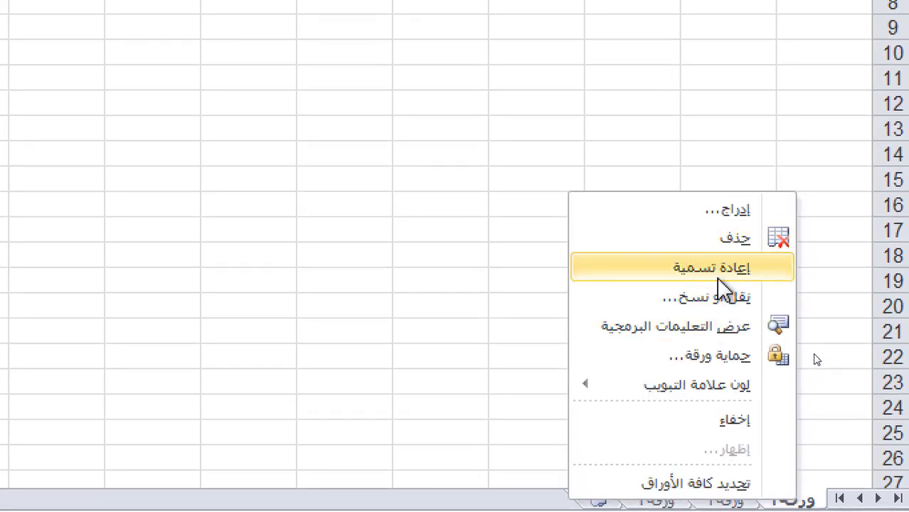
click(717, 274)
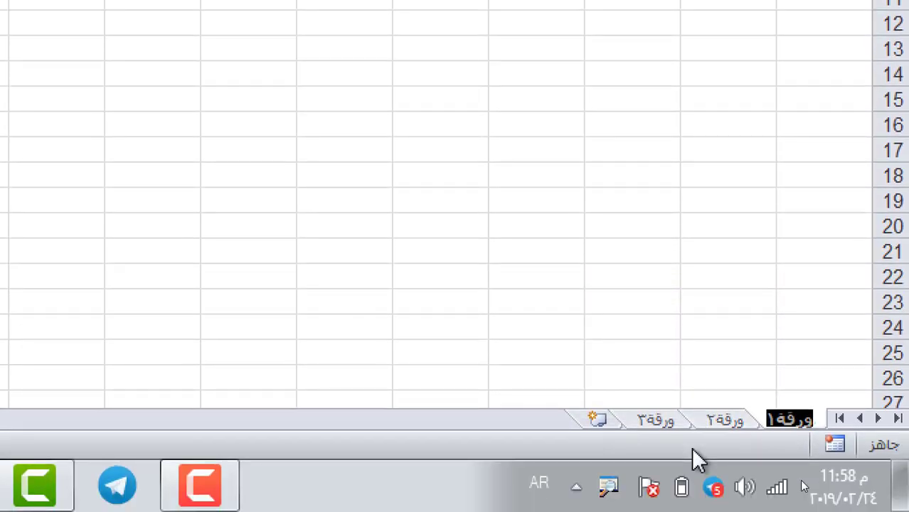
text(2018)
key(BackSpace)
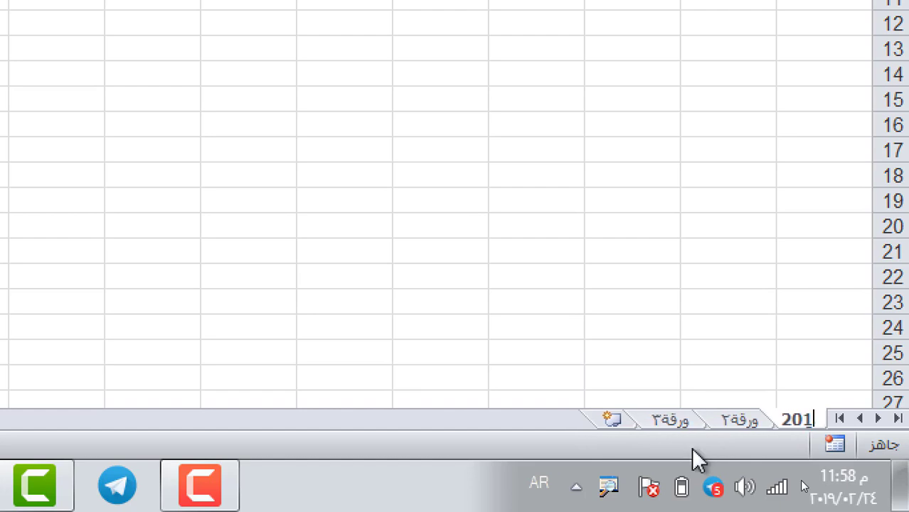
text(9)
click(731, 419)
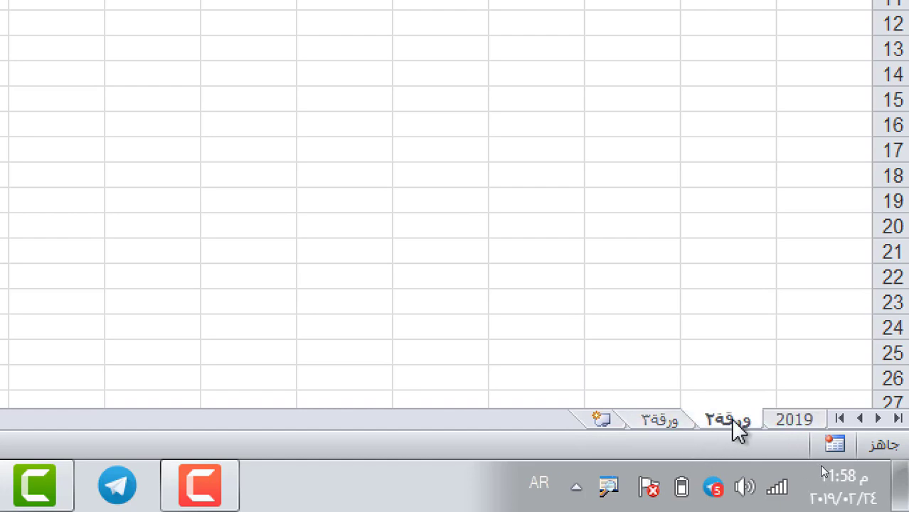
Rename the second sheet to 2020 and return to the 2019 sheet.
right_click(732, 418)
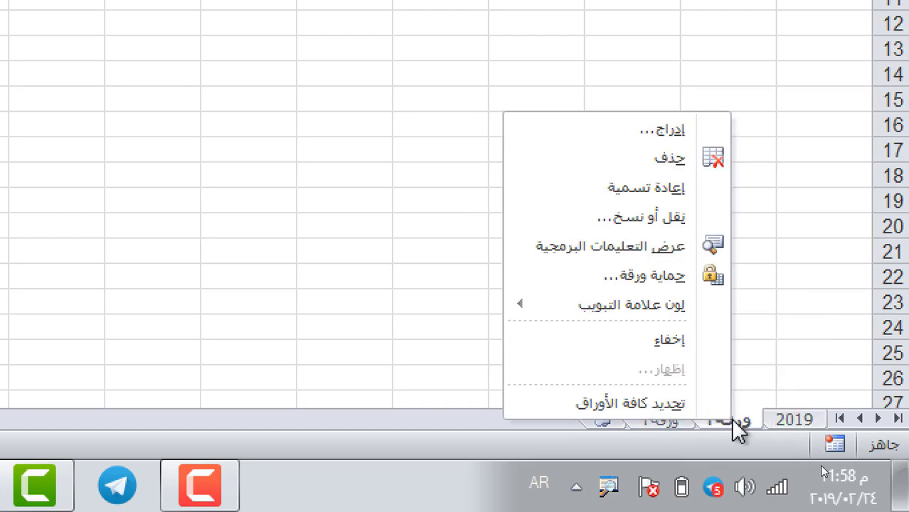
click(645, 187)
text(20)
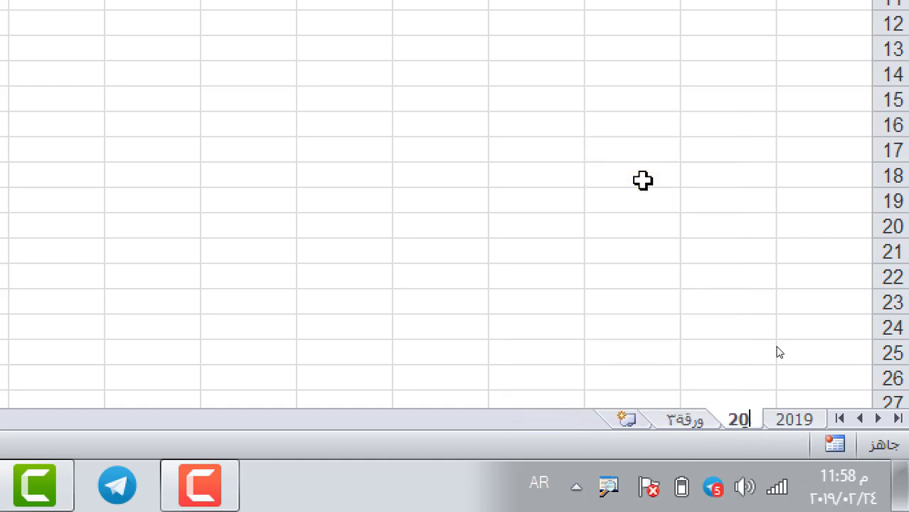
text(20)
key(Return)
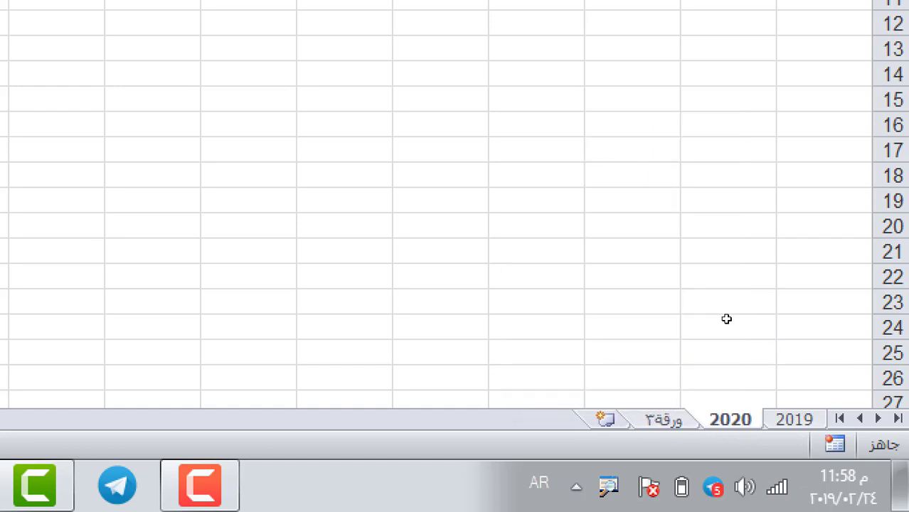
click(804, 423)
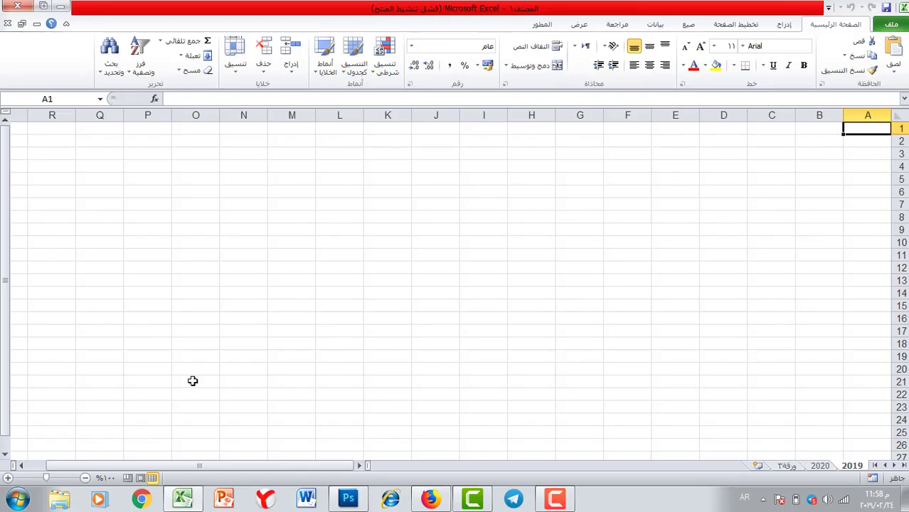
Zoom in and enter ت in A1, fitting column A to it.
click(7, 478)
click(7, 478)
click(7, 478)
click(7, 478)
click(7, 478)
click(7, 479)
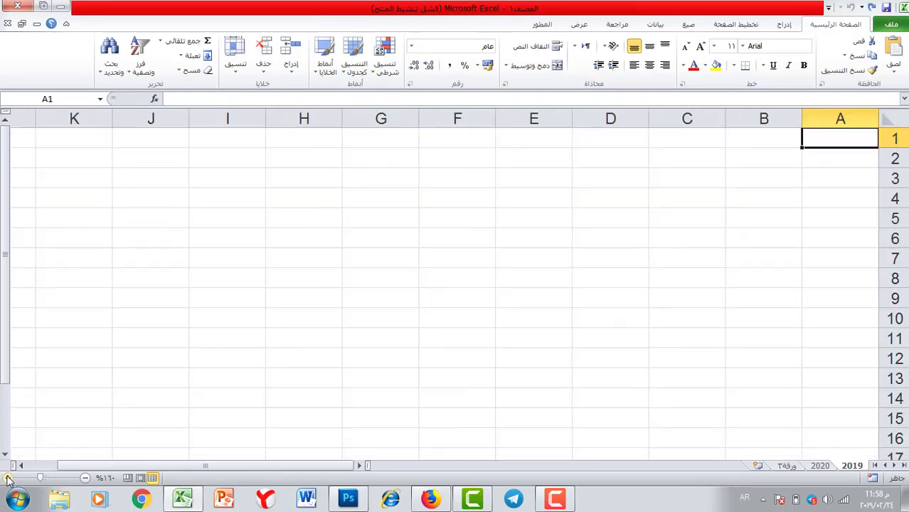
click(7, 479)
click(7, 478)
click(7, 478)
click(7, 479)
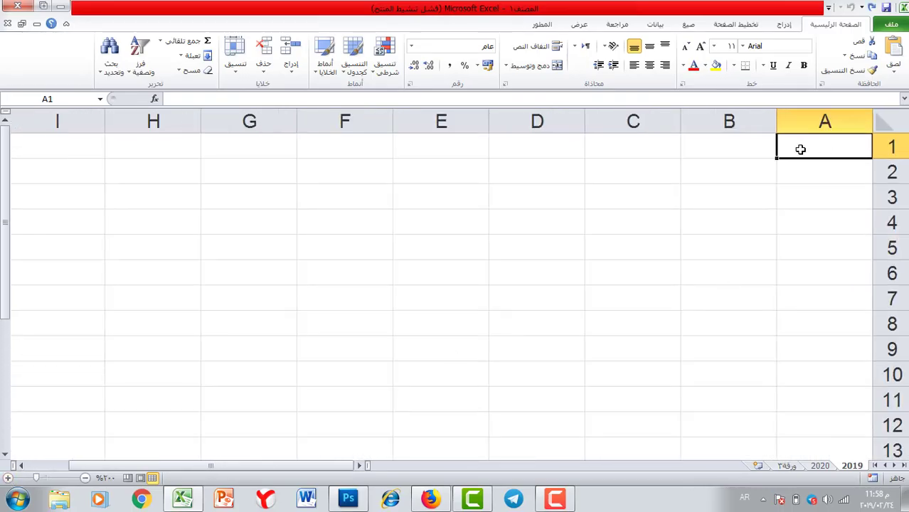
text(ت)
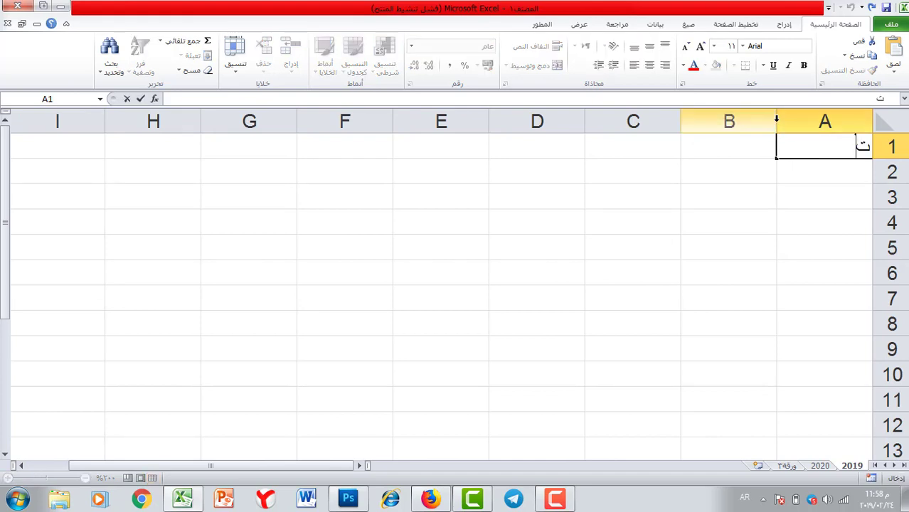
double_click(778, 119)
click(777, 121)
Enter the headers اسم الموظف in B1 and الرصيد in C1.
click(804, 148)
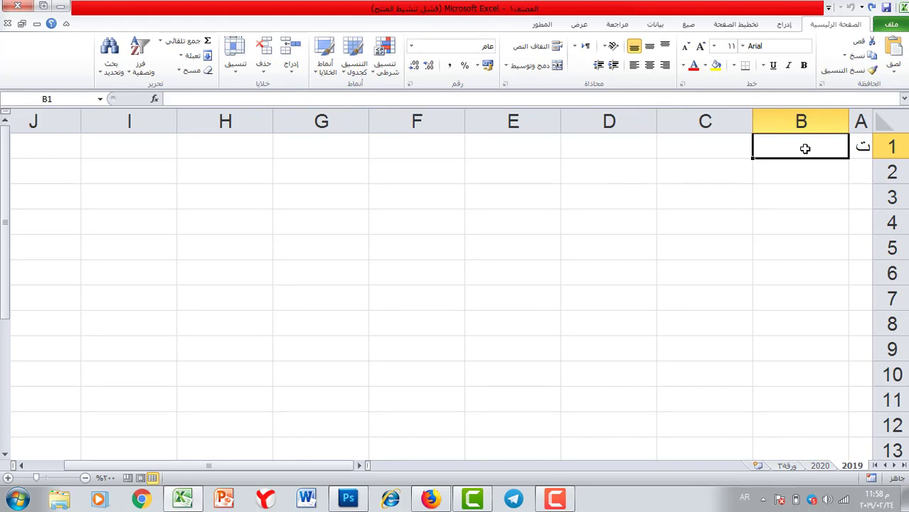
text(اسم)
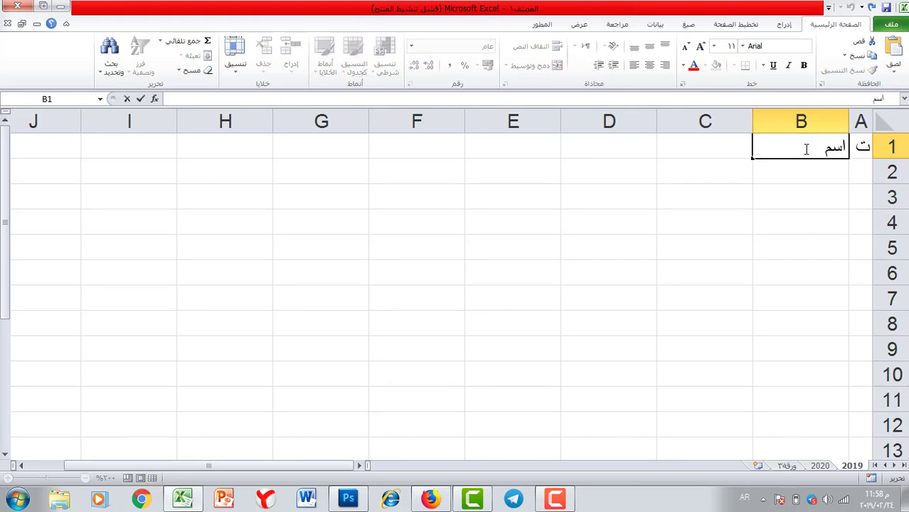
key(BackSpace)
key(BackSpace)
key(BackSpace)
text(اسم الموظف)
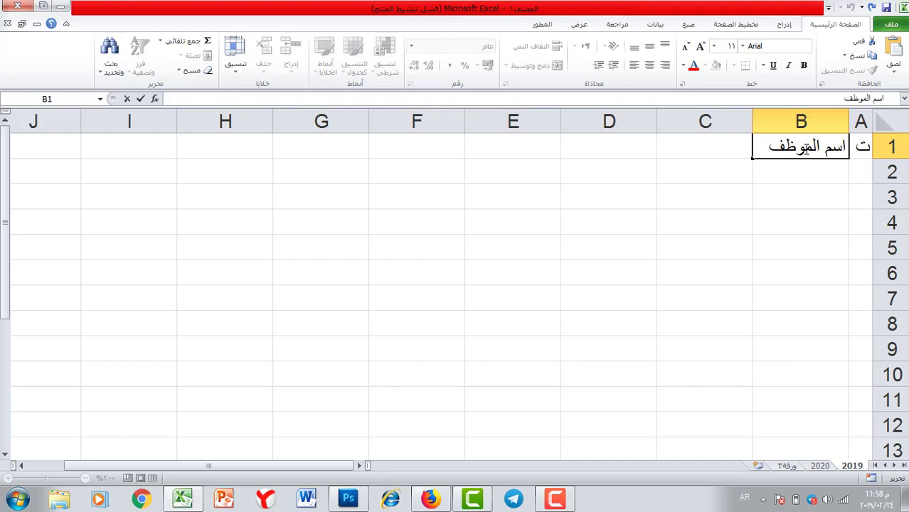
click(669, 146)
text(الر)
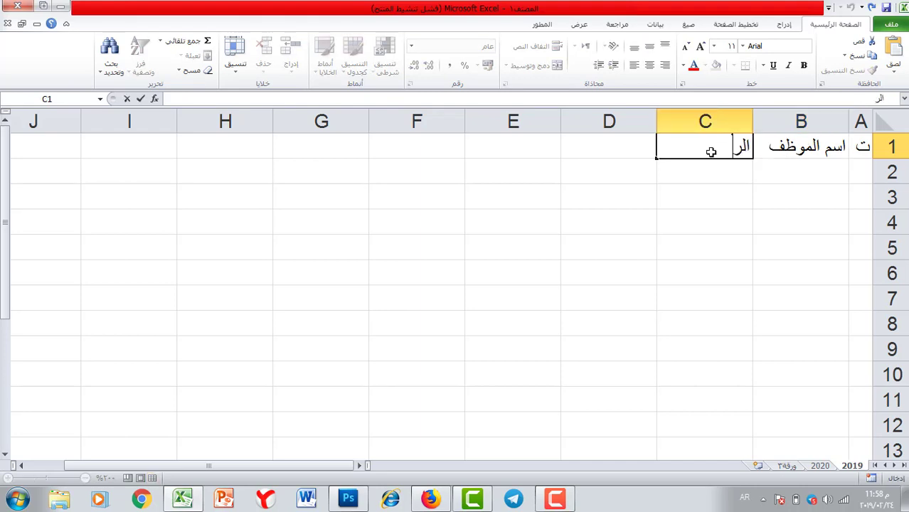
text(صيد)
click(627, 150)
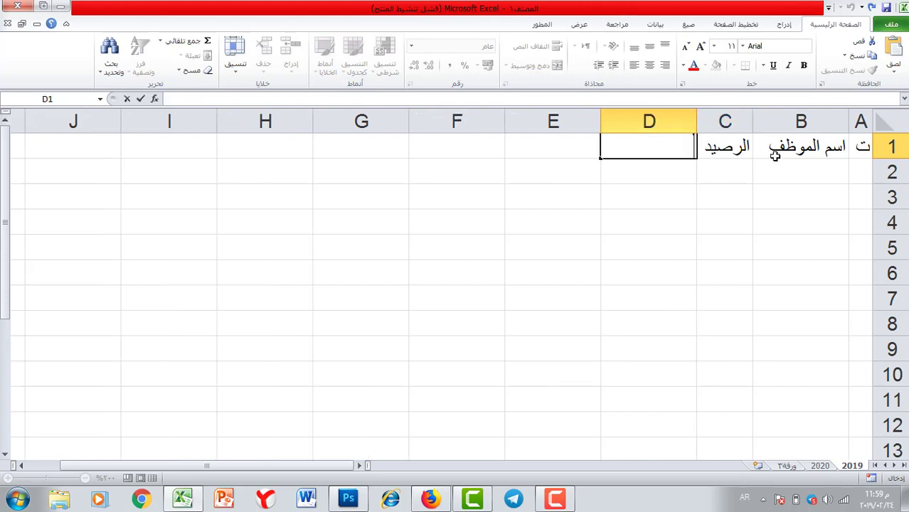
click(858, 166)
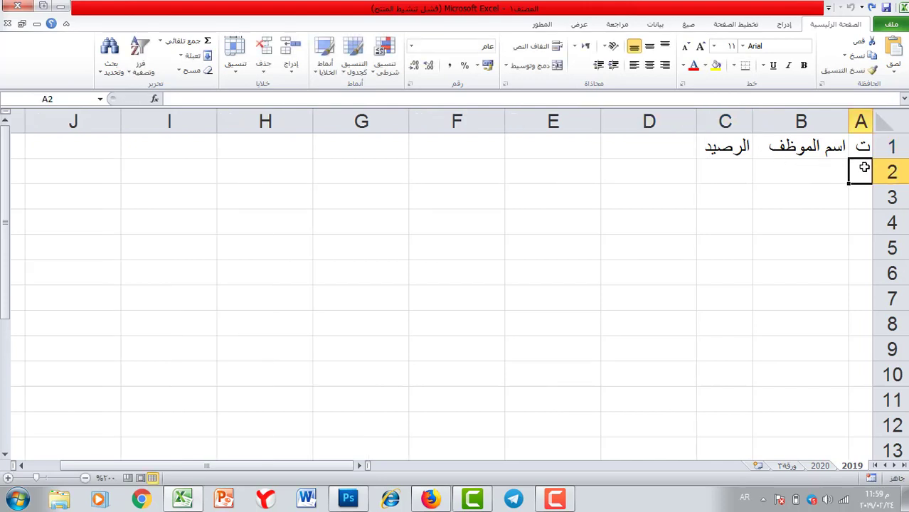
Fill serial numbers 1–5 down A2:A6 and enter the first employee's name in B2.
text(1)
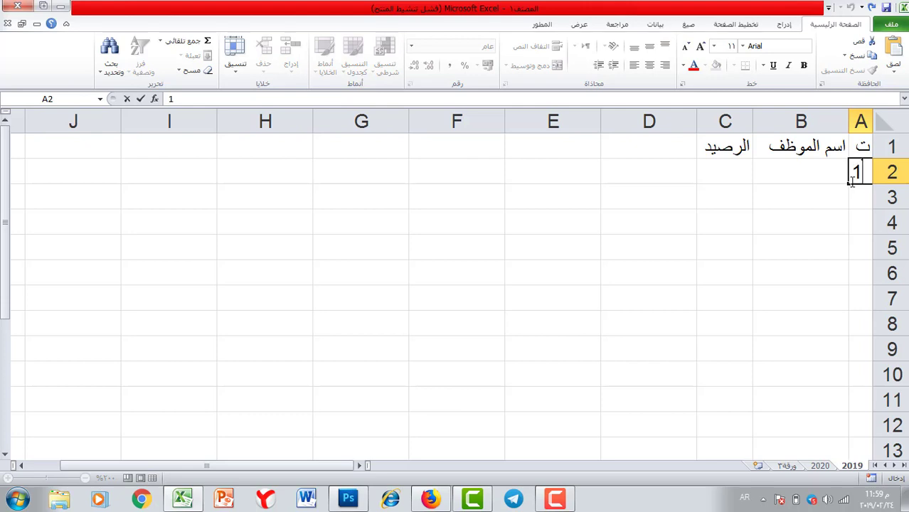
drag(852, 183, 853, 291)
click(814, 172)
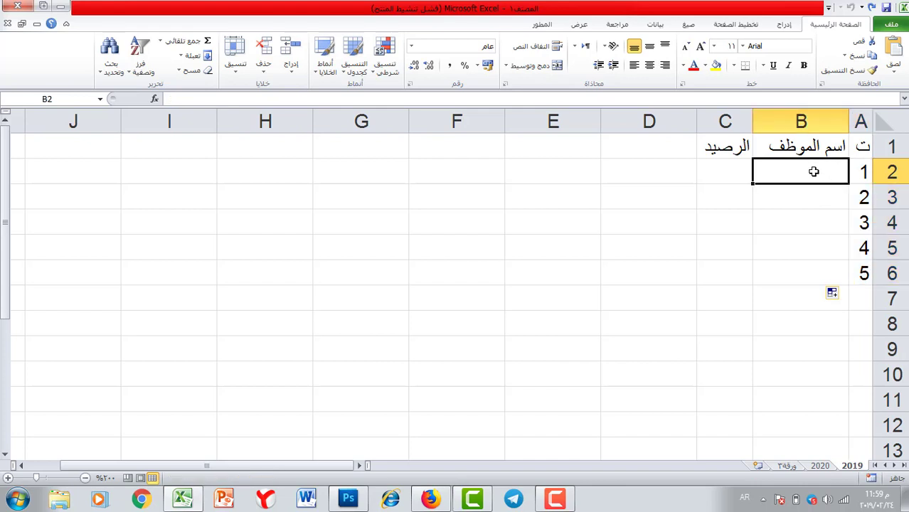
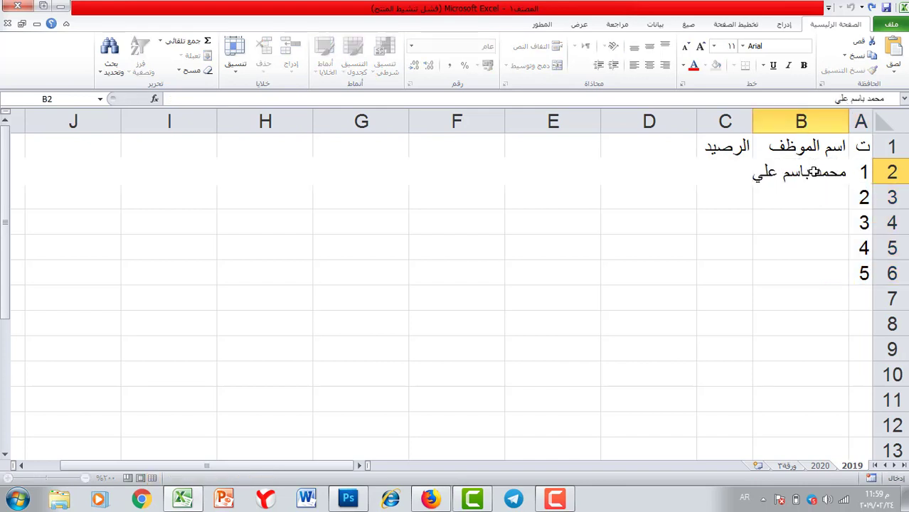
key(Return)
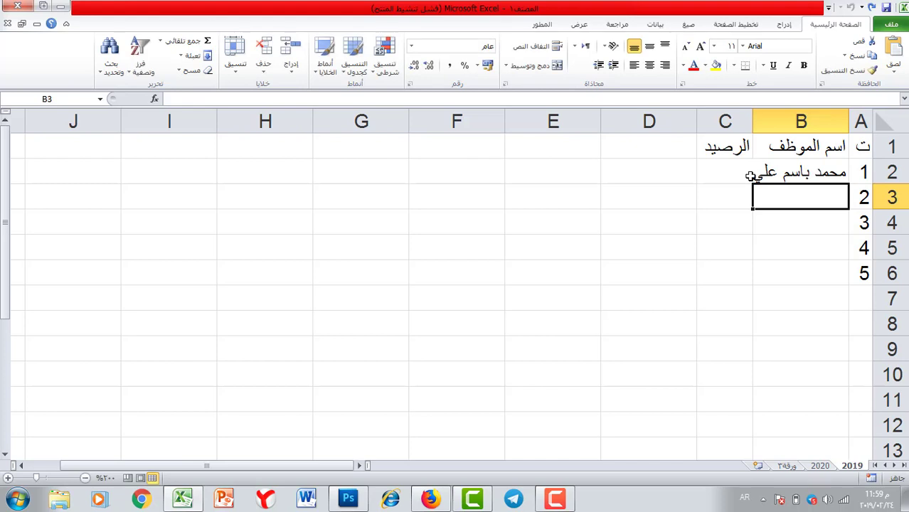
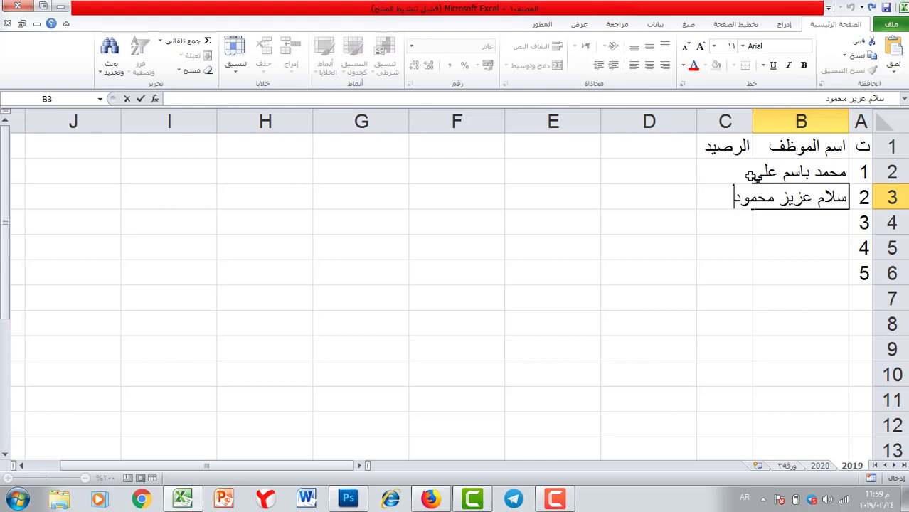
Enter the remaining four employee names in B3:B6 and autofit column B.
key(Return)
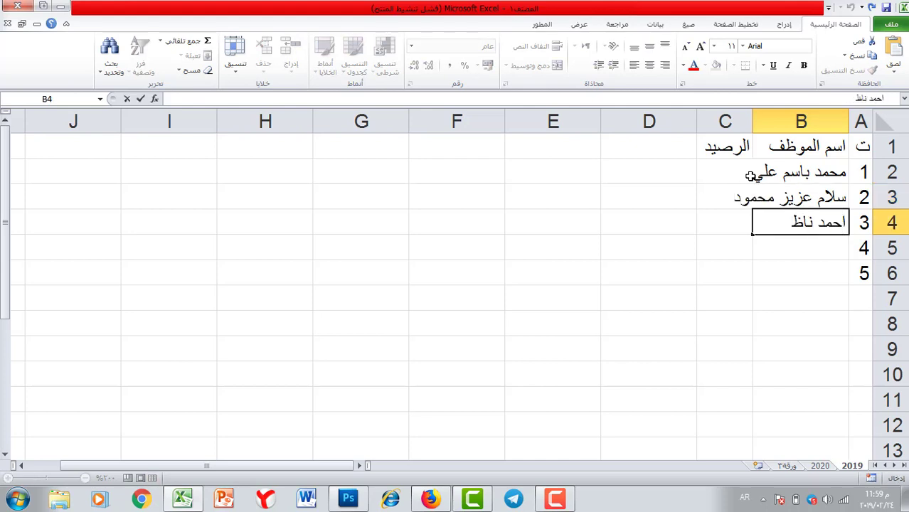
key(Return)
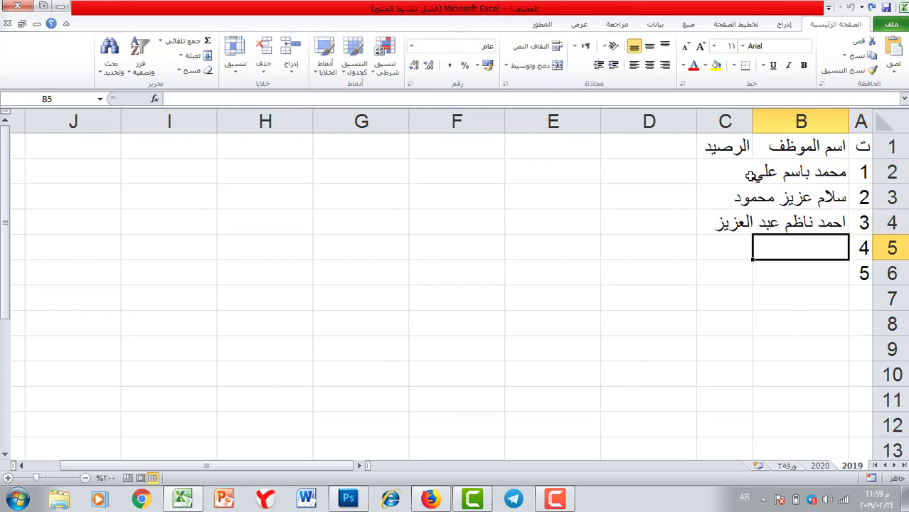
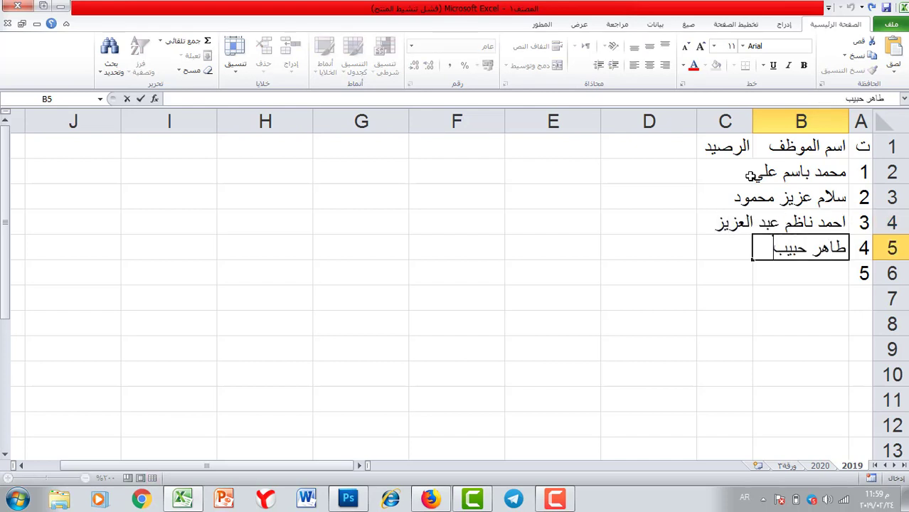
key(Return)
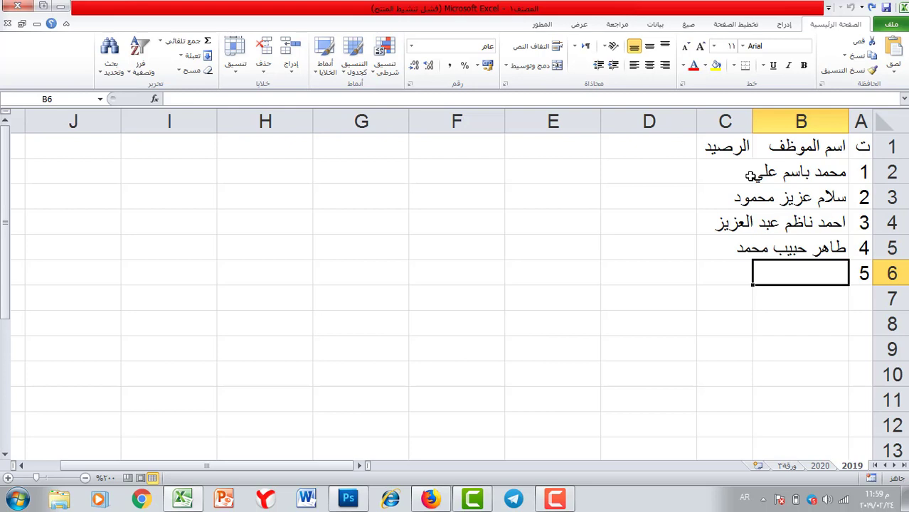
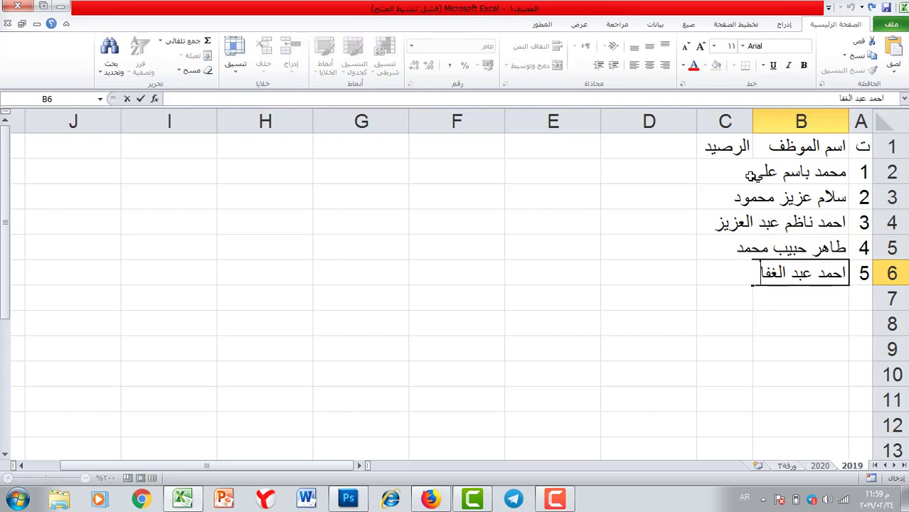
key(Return)
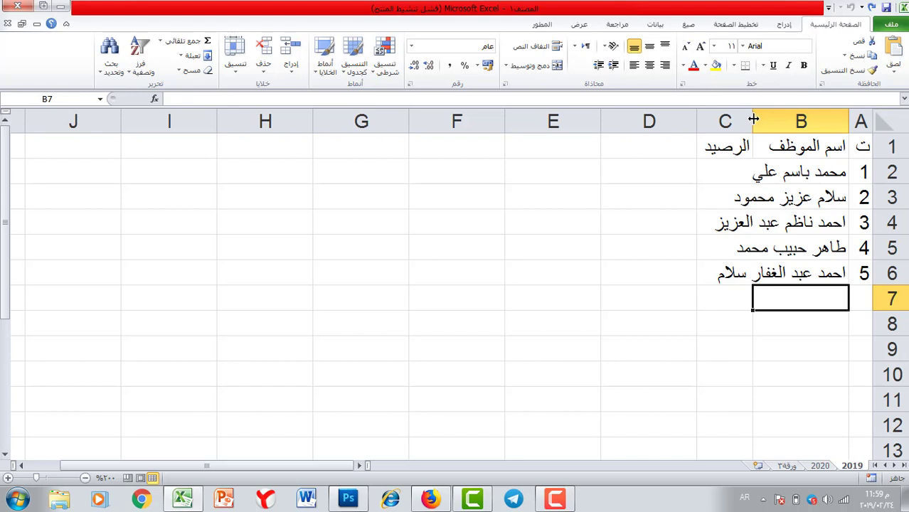
double_click(754, 119)
Widen column B for the names and enter the date 1-كانون الثاني in D1.
click(858, 346)
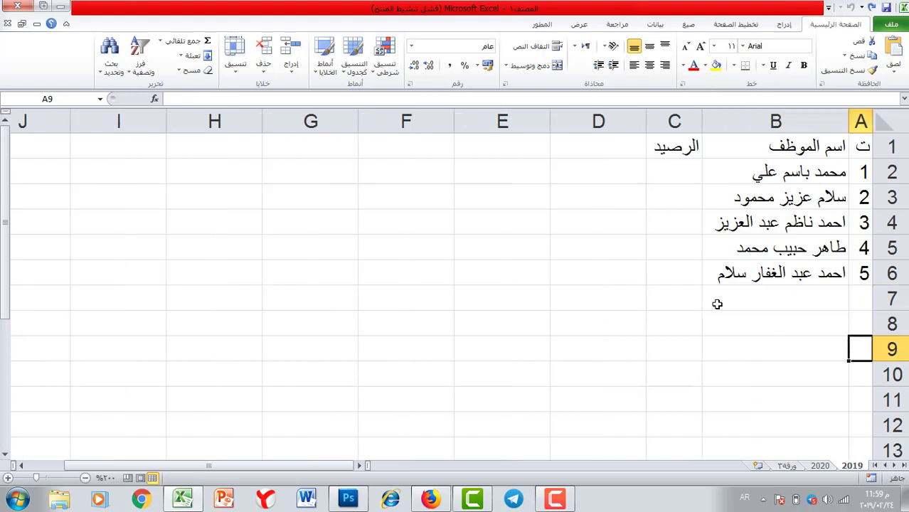
drag(767, 175, 761, 277)
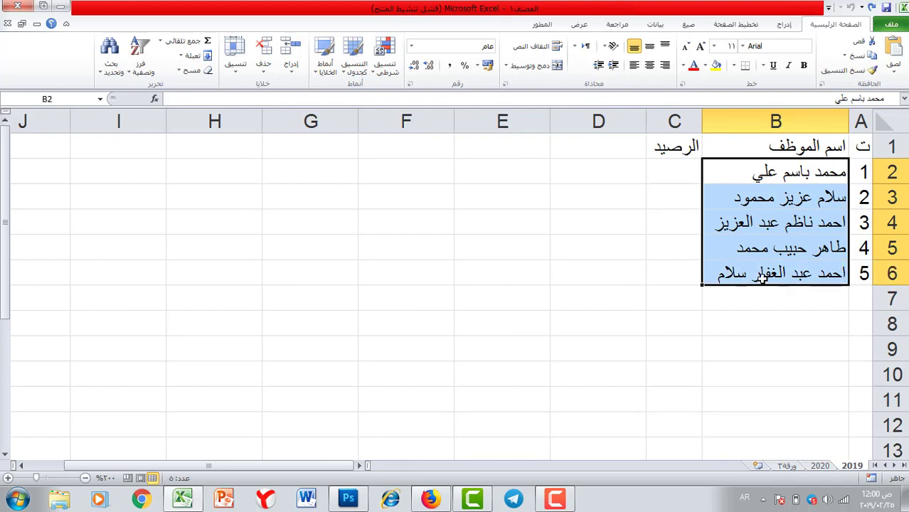
drag(685, 169, 675, 270)
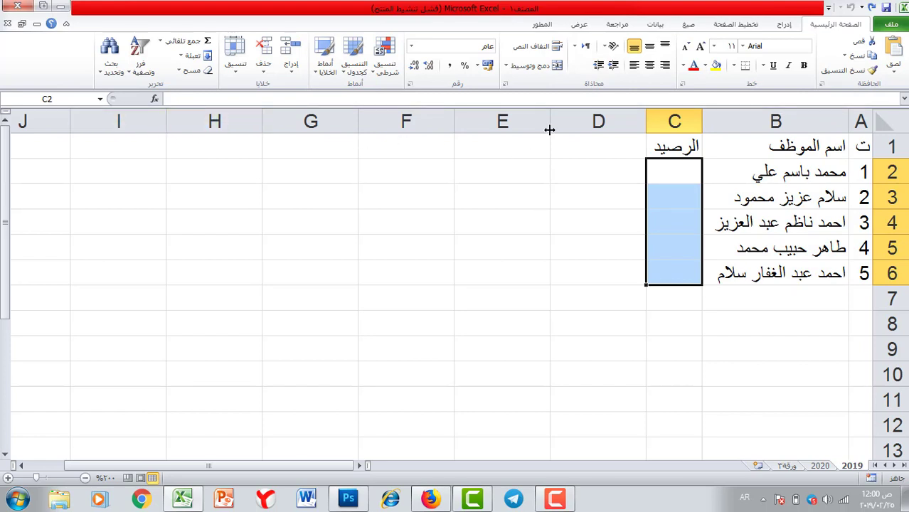
click(599, 146)
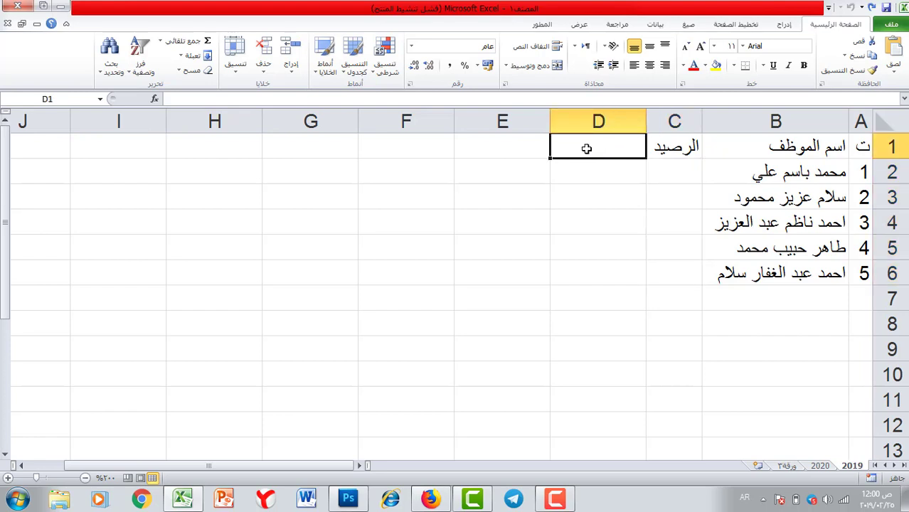
text(1)
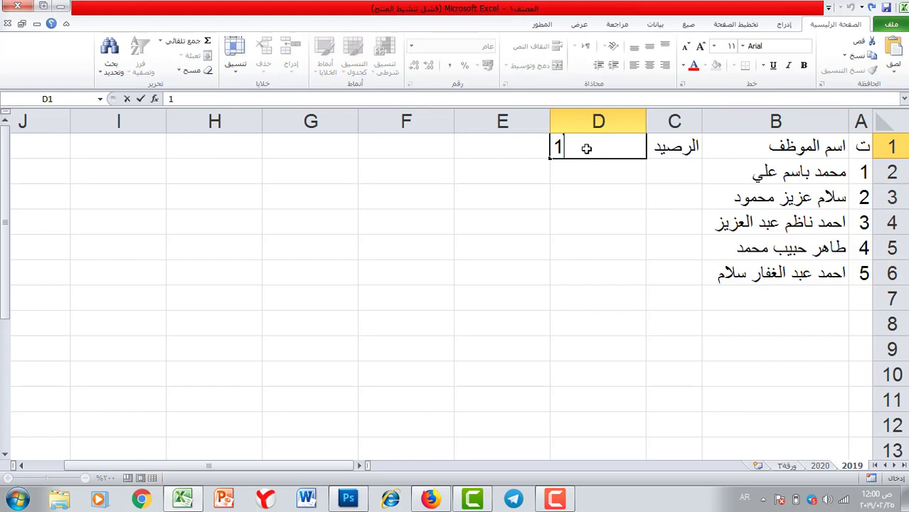
text(/)
text(1)
key(BackSpace)
key(BackSpace)
text(-كانون الثا)
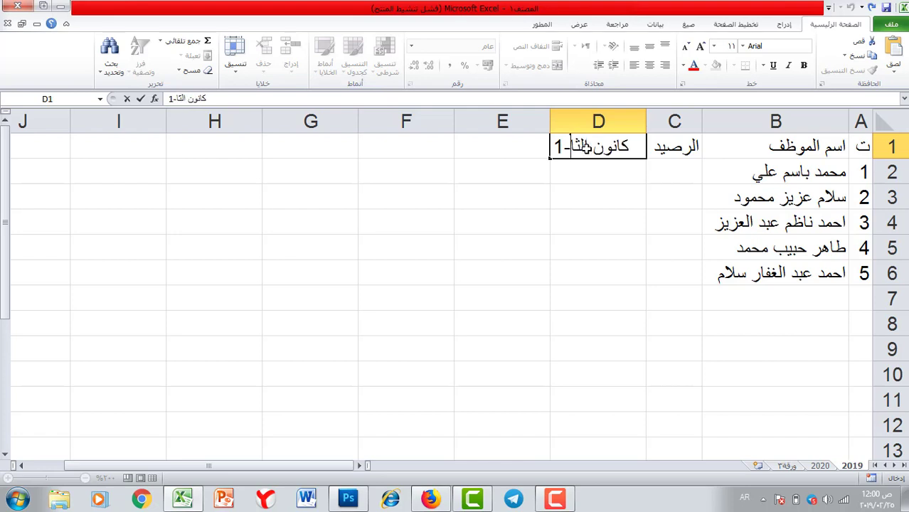
text(ني)
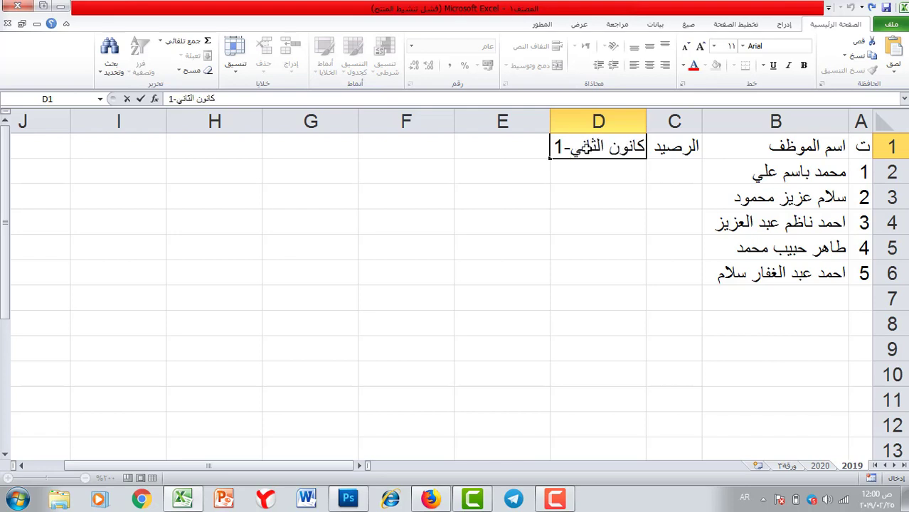
key(Return)
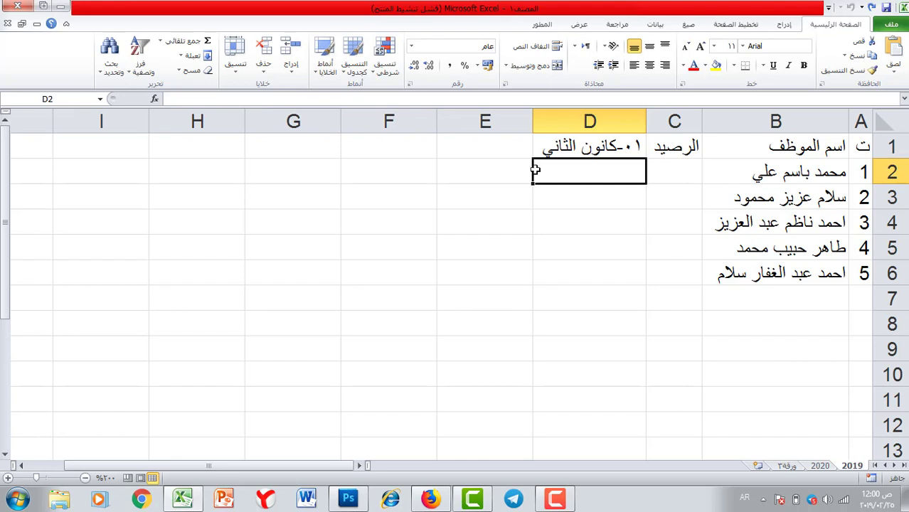
click(564, 145)
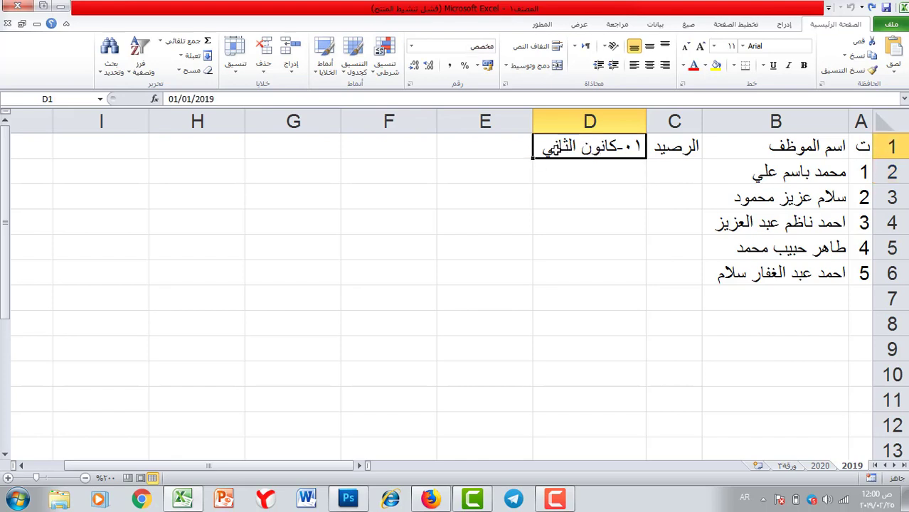
Continue the dates from D1 across row 1, rotate D1 upward and narrow column D.
drag(535, 158, 277, 153)
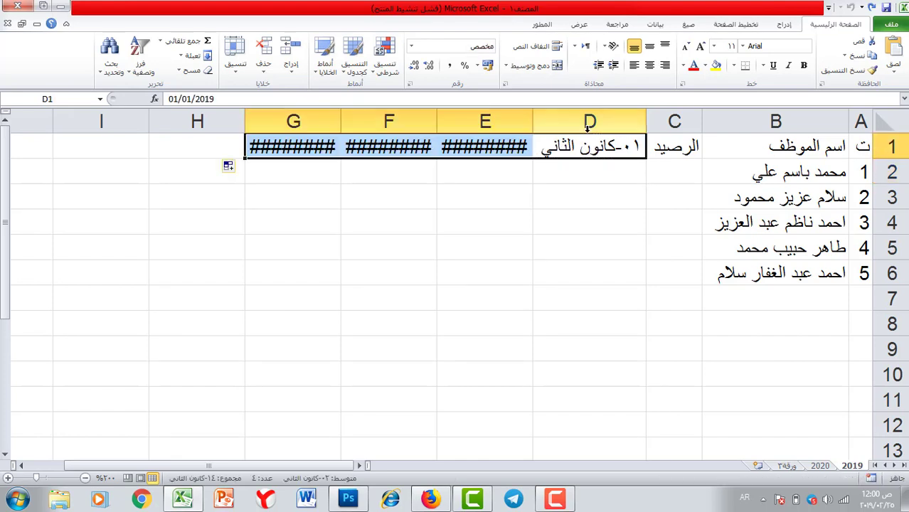
drag(591, 121, 312, 108)
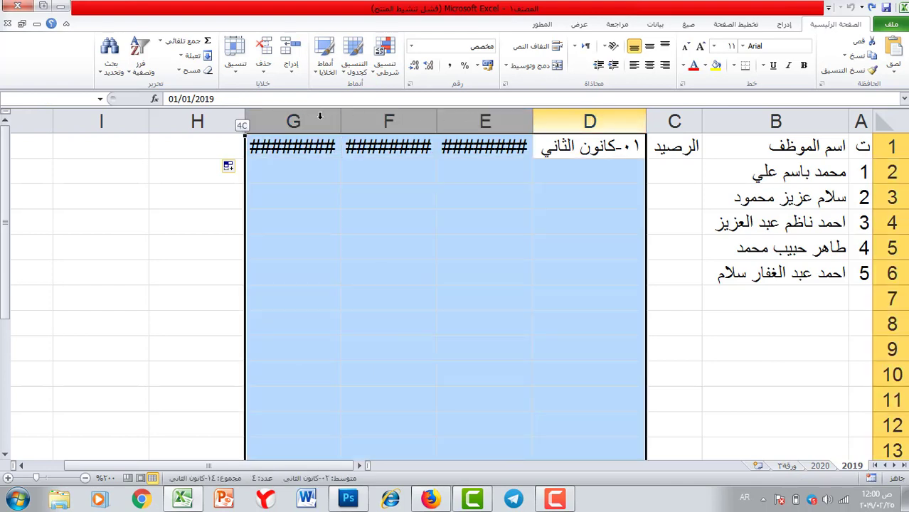
click(586, 151)
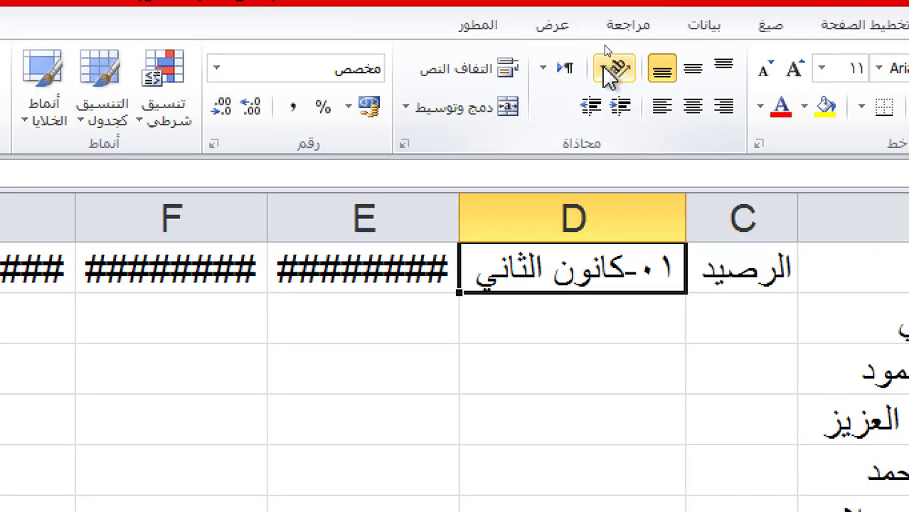
click(608, 47)
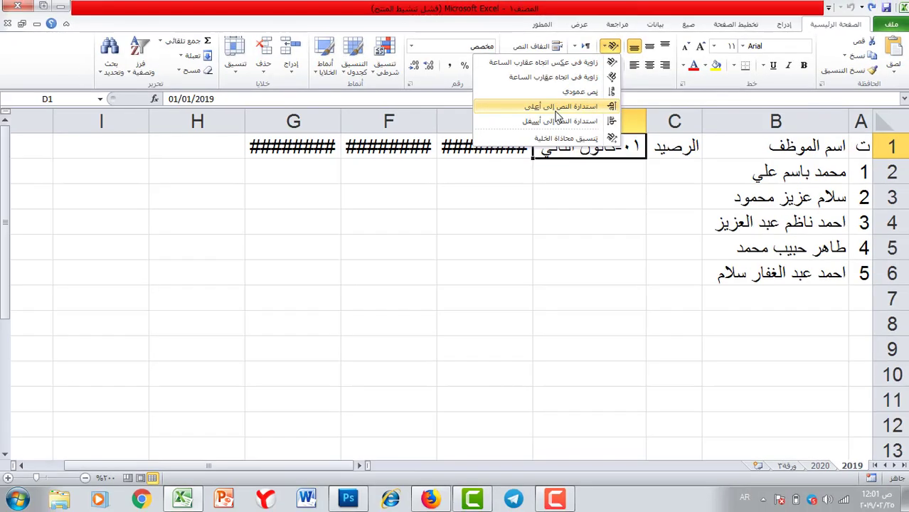
click(506, 201)
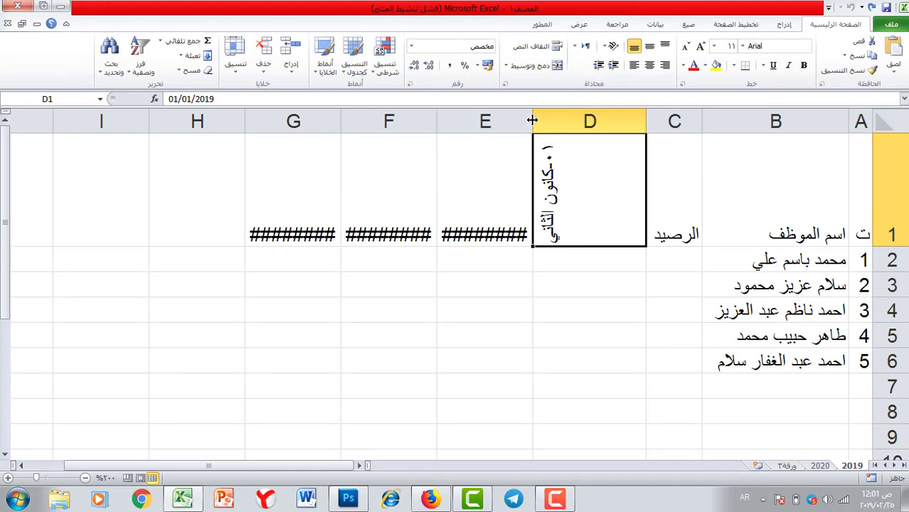
double_click(533, 121)
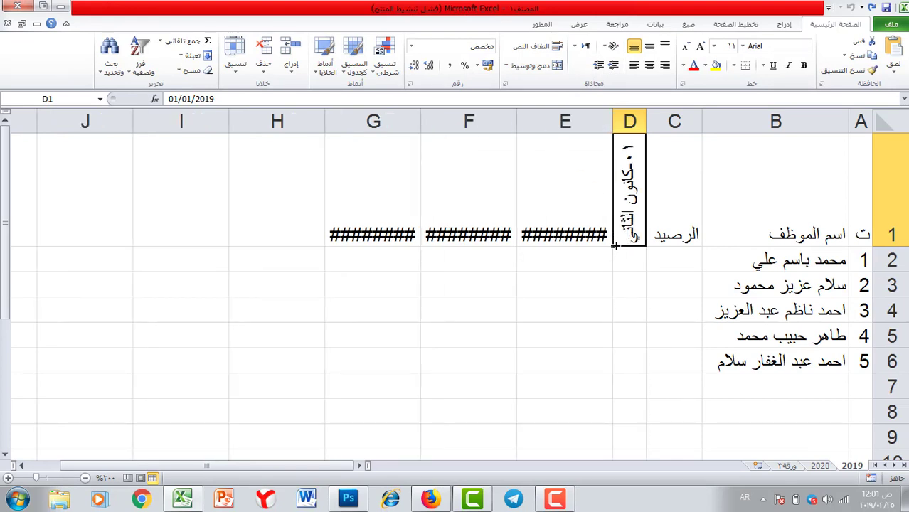
drag(614, 245, 95, 212)
Fill the dates through 31 January in AH1 and give columns D:AH one narrower width.
drag(212, 224, 756, 243)
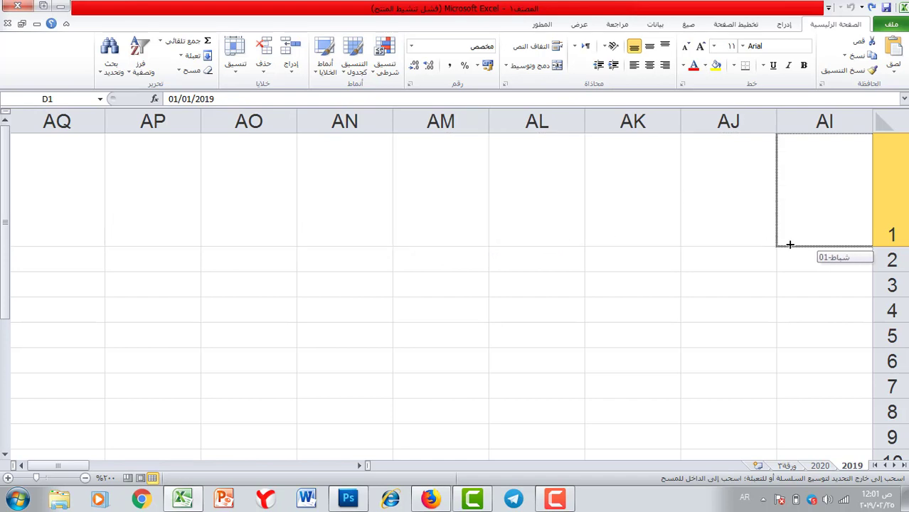
drag(827, 245, 832, 245)
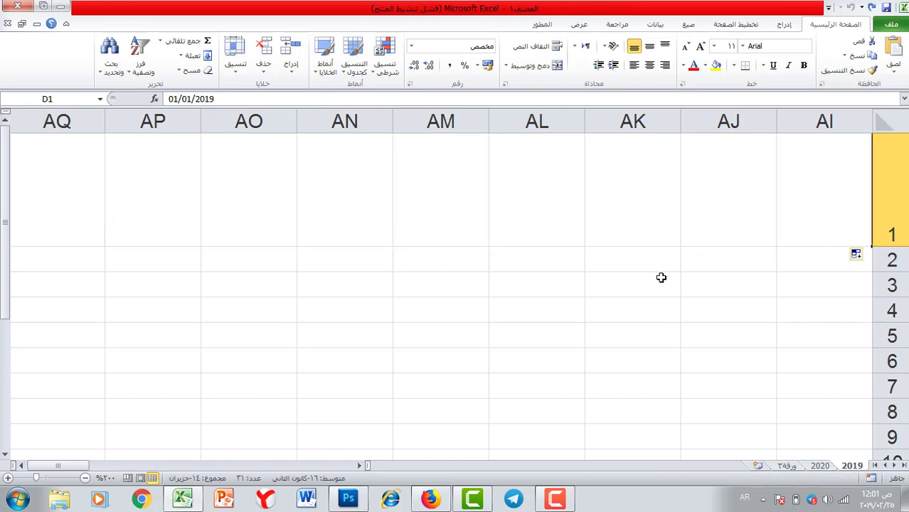
drag(55, 466, 62, 465)
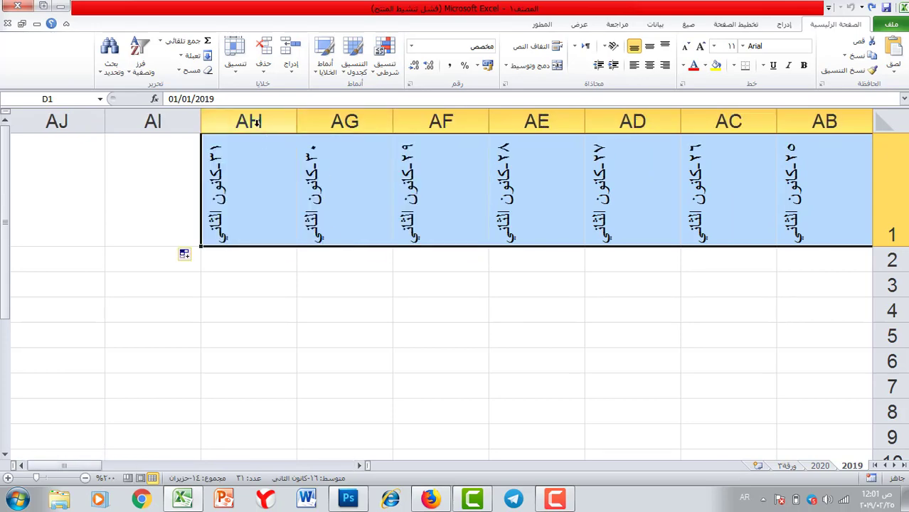
click(249, 121)
drag(249, 121, 630, 123)
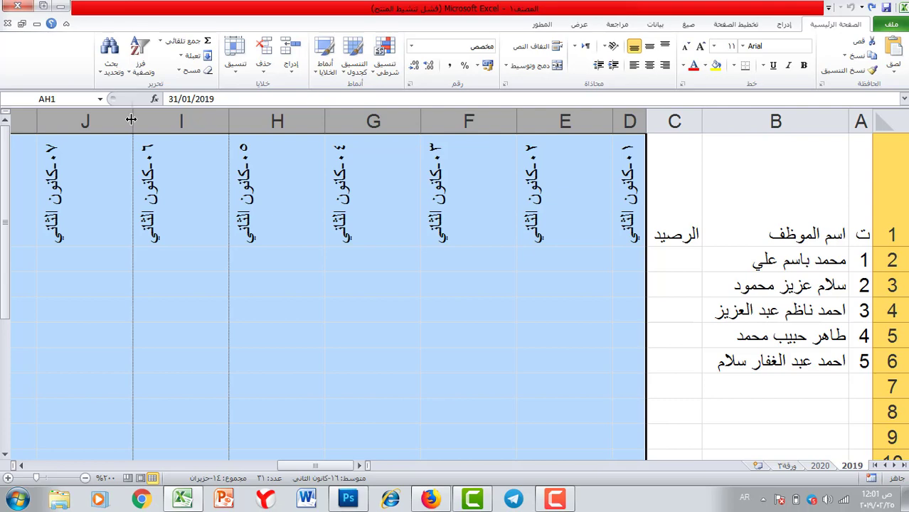
drag(131, 118, 195, 119)
click(356, 257)
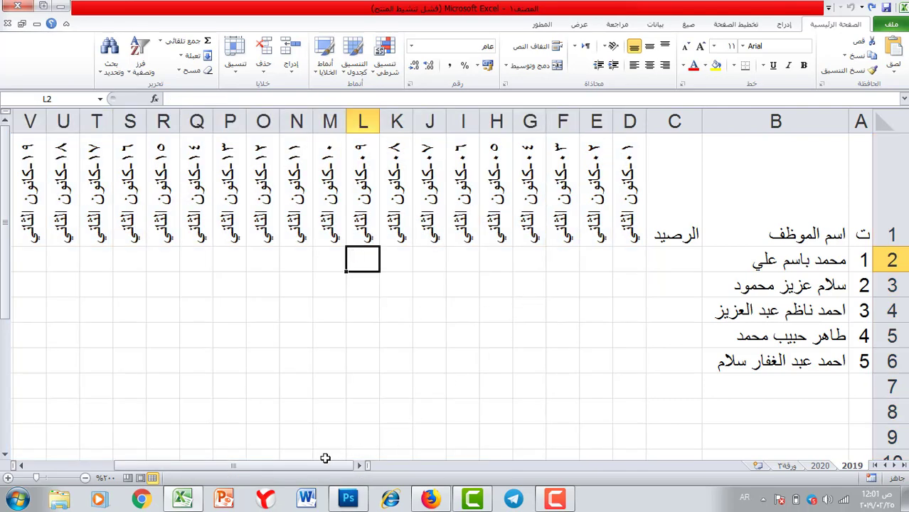
drag(325, 458, 491, 448)
Centre the A1:C1 headers horizontally and vertically, then select the table from A1.
click(827, 197)
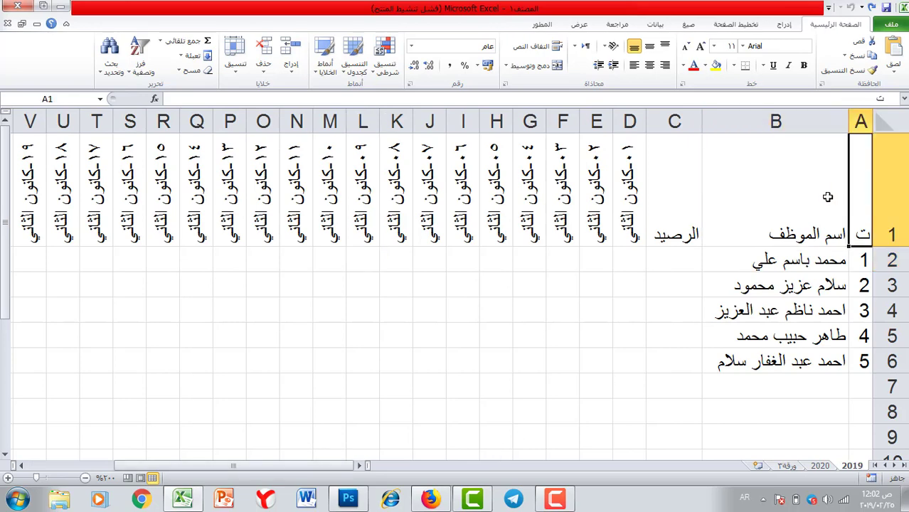
drag(828, 197, 664, 203)
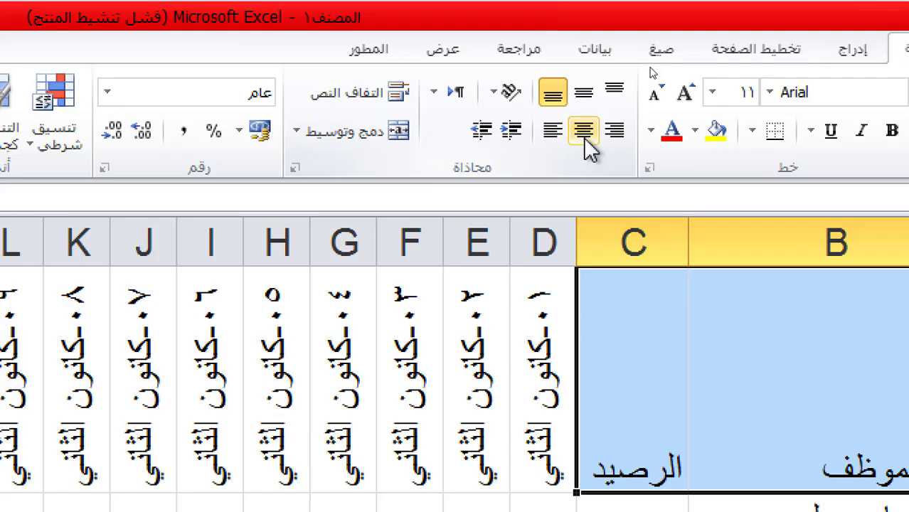
click(650, 65)
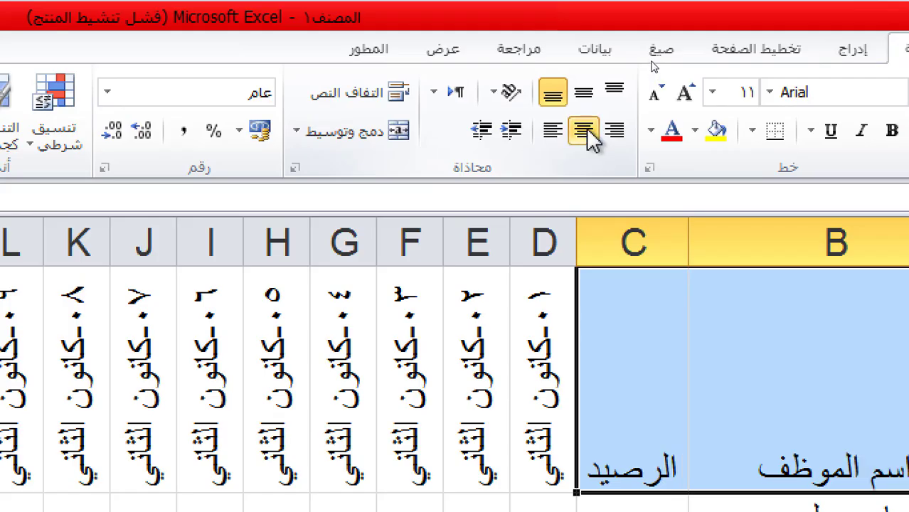
click(589, 100)
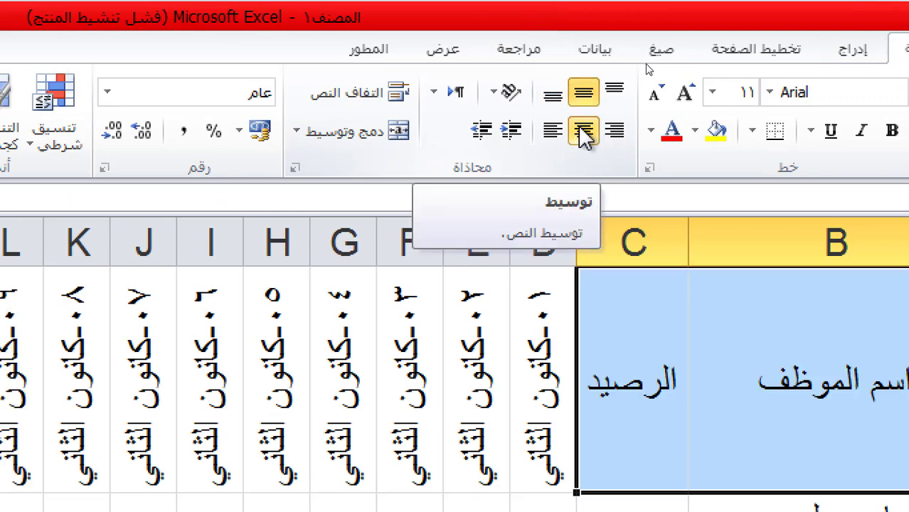
click(908, 355)
drag(865, 177, 133, 366)
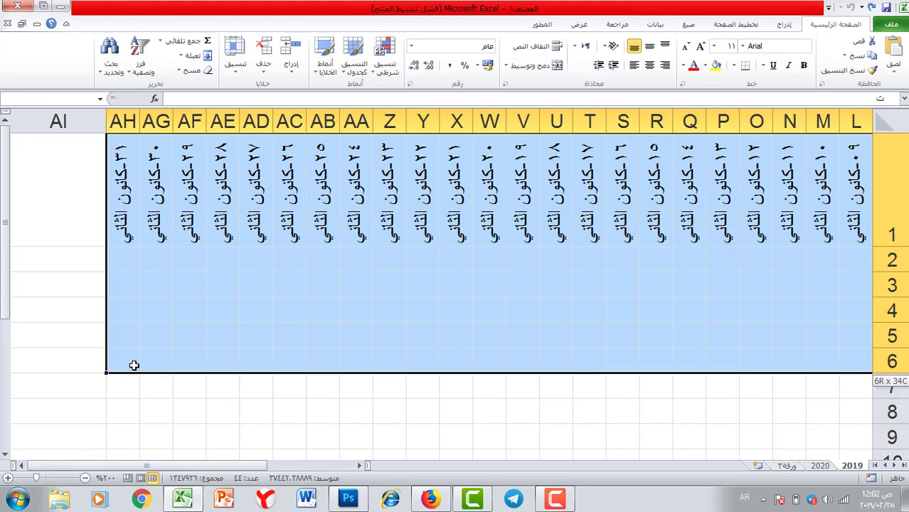
Apply All Borders to the attendance table A1:AH6.
click(737, 66)
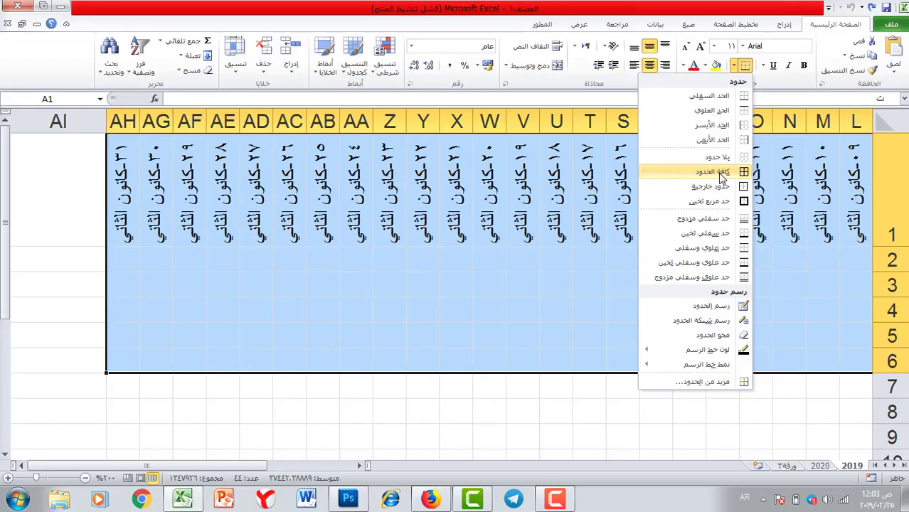
click(721, 172)
click(455, 341)
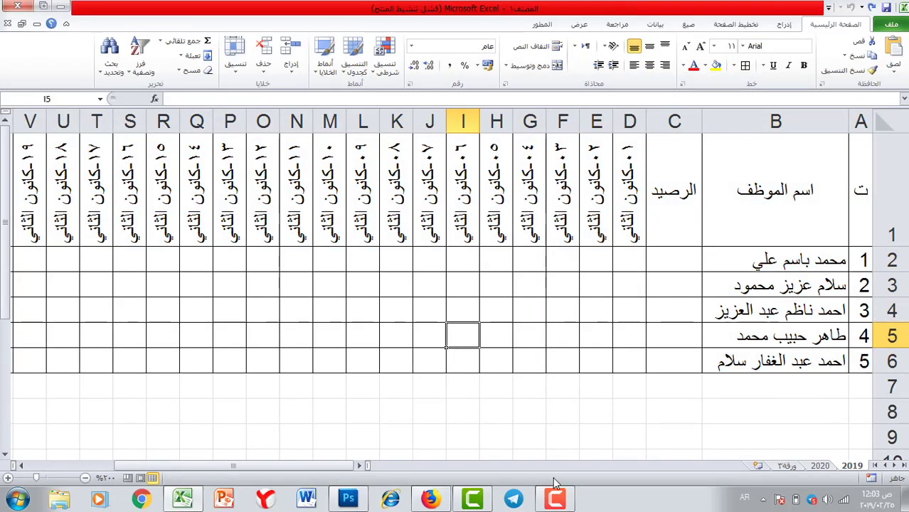
drag(349, 467, 20, 473)
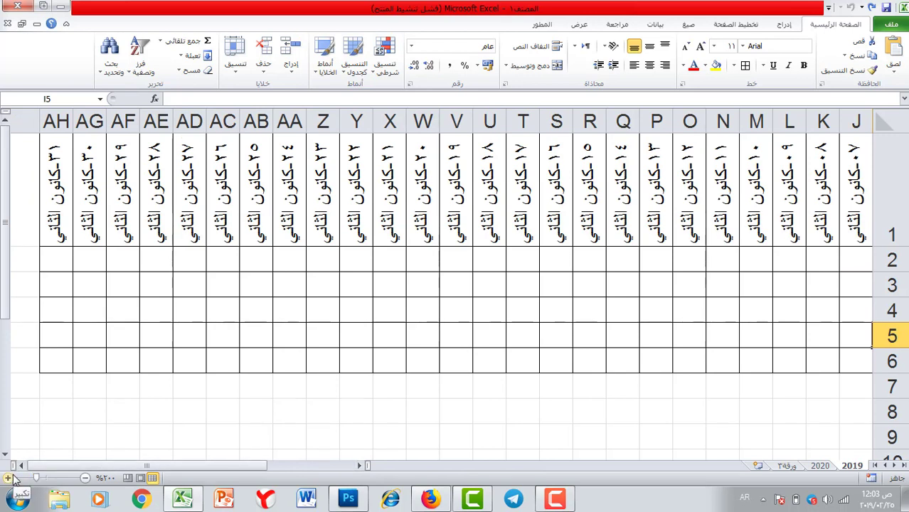
scroll(21, 465, left, 9)
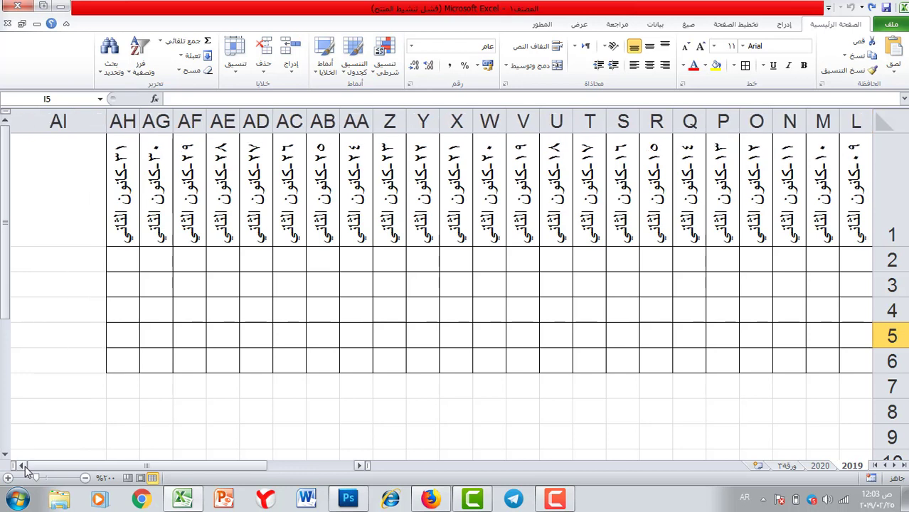
Enter the heading مجموع اعتياديات كانون الثاني in AI1.
click(298, 187)
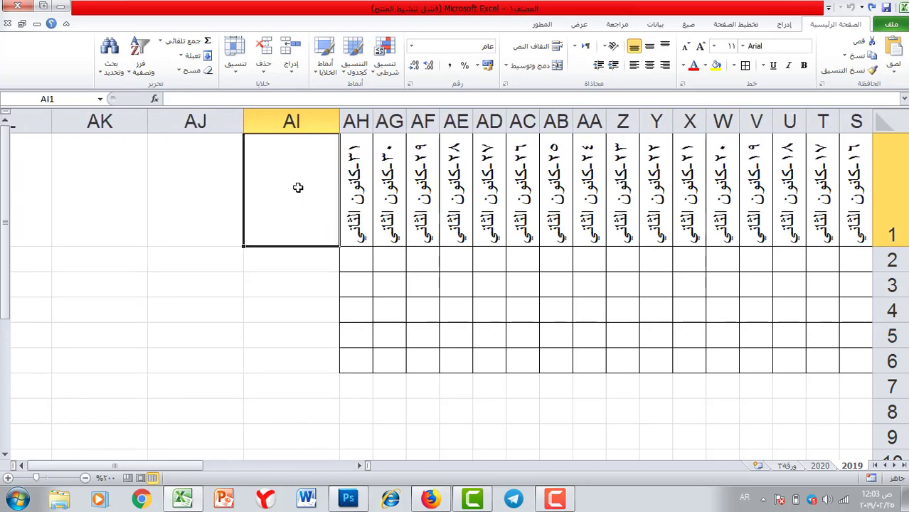
text(مجموع)
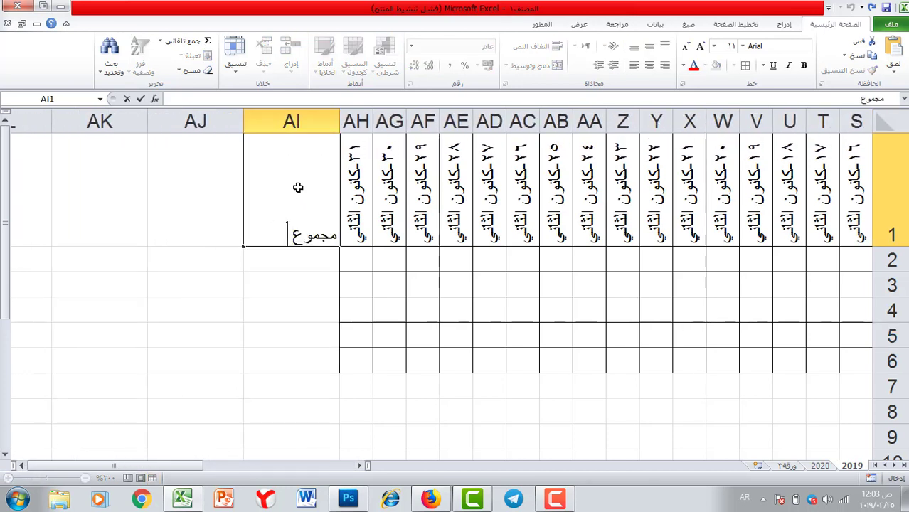
text( اعتياديات)
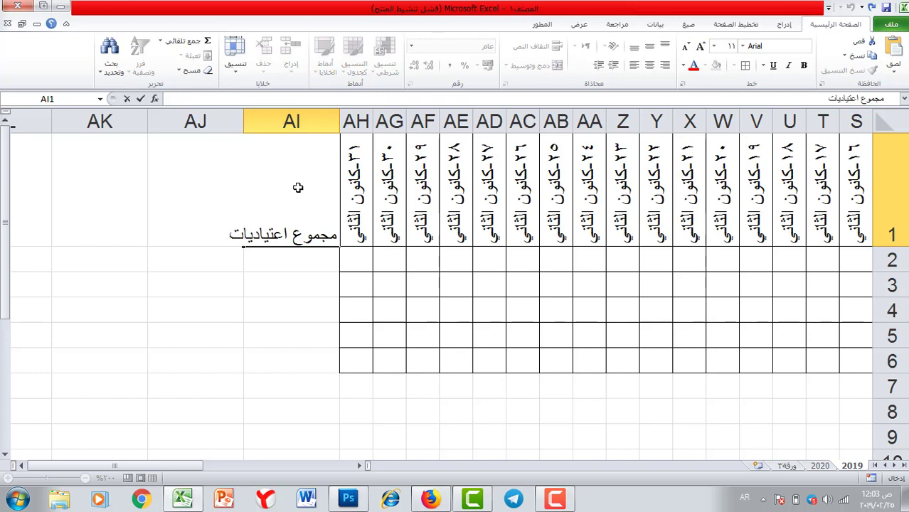
text( كانون ال)
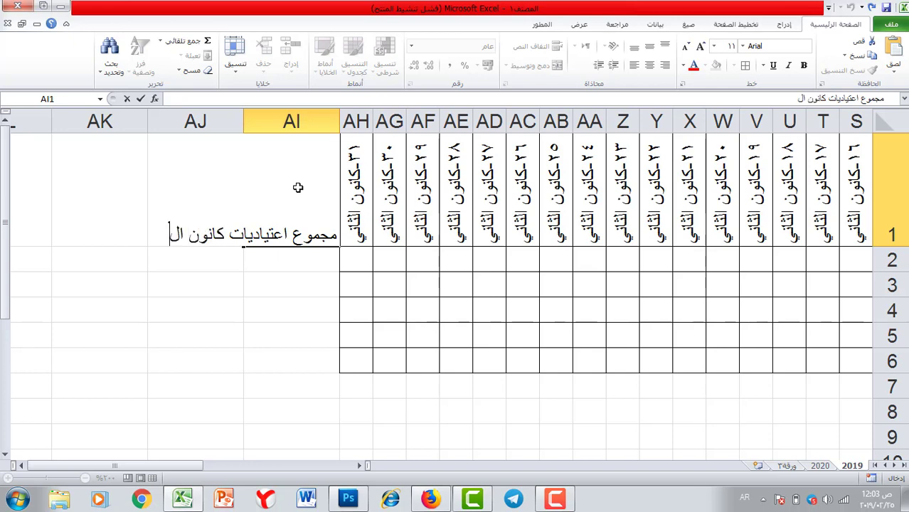
text(ثاني)
key(Return)
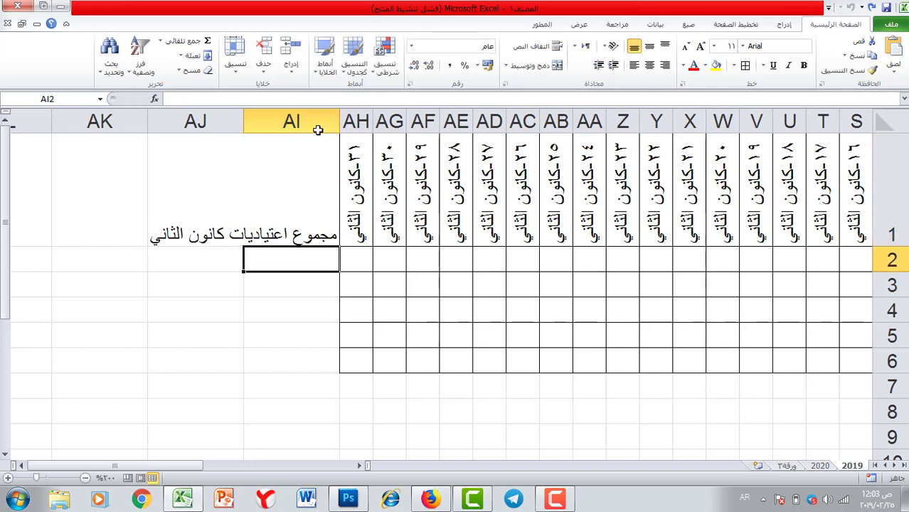
click(300, 189)
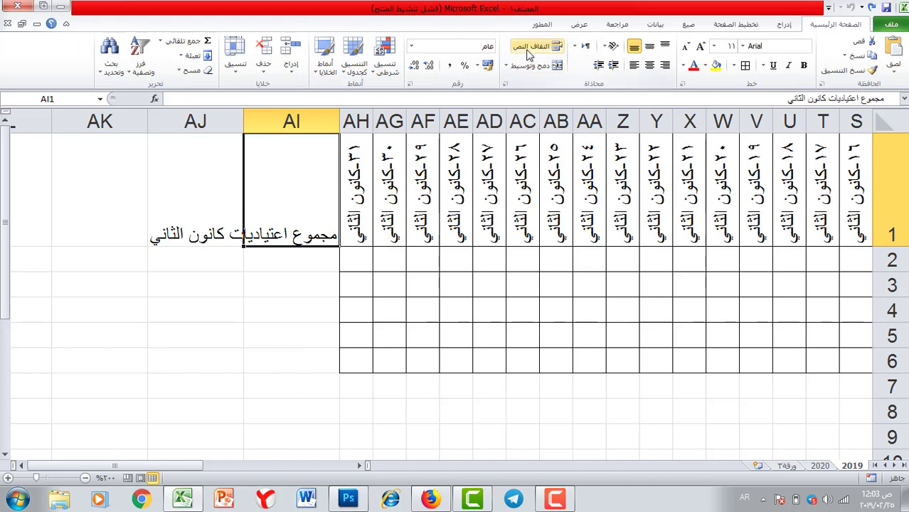
Rotate AI1 upward, wrap and centre it, shorten row 1 and narrow column AI.
click(610, 46)
click(566, 106)
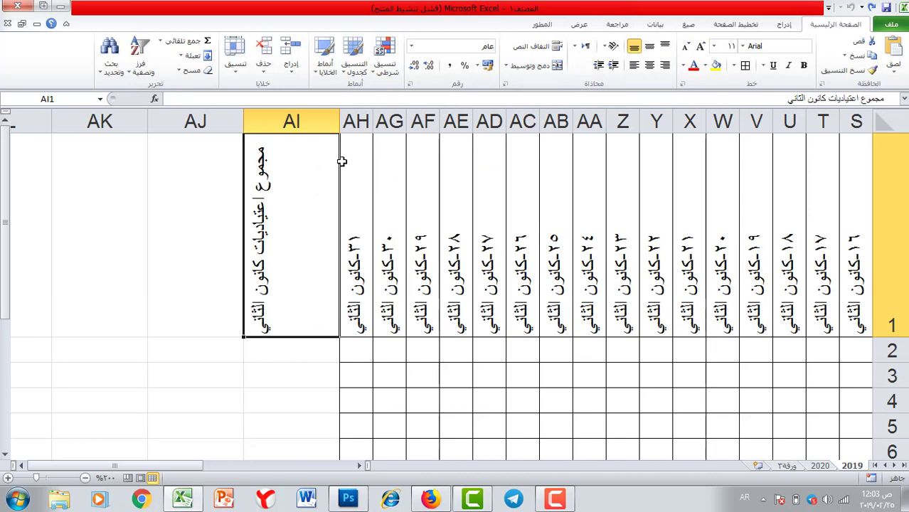
click(545, 51)
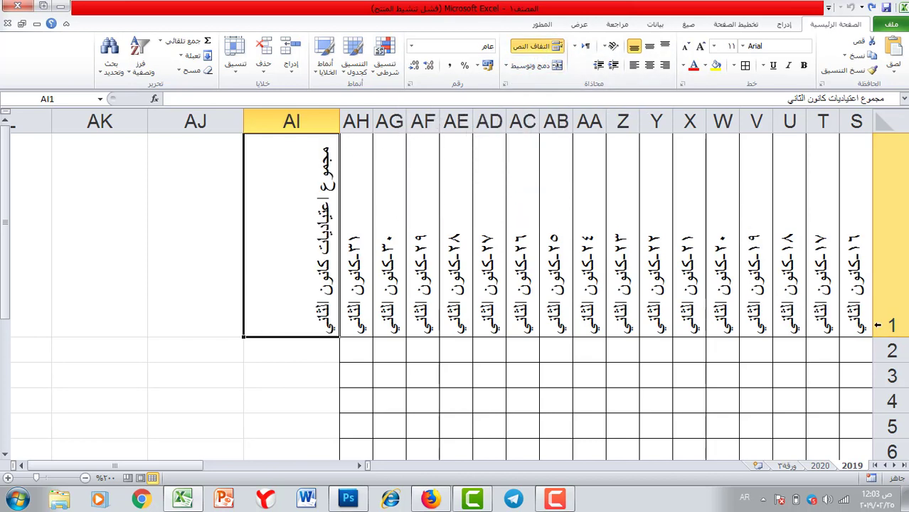
drag(904, 339, 904, 261)
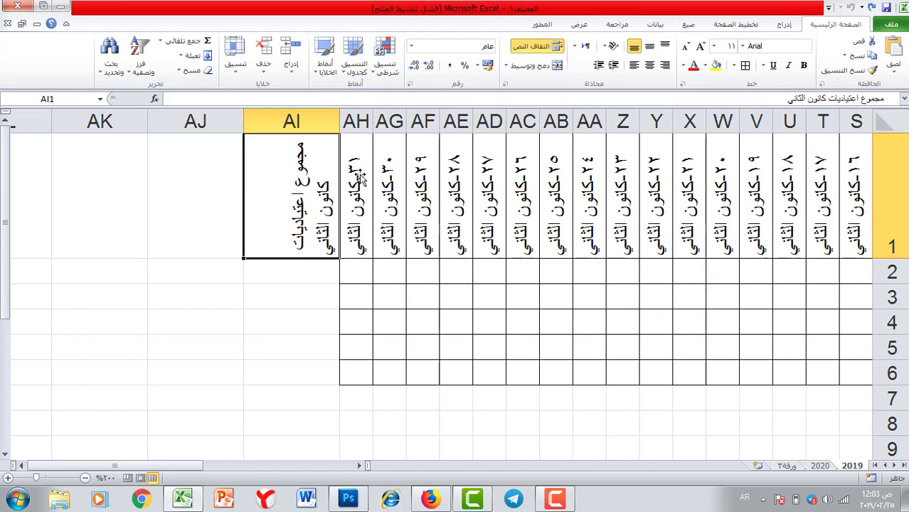
click(650, 45)
click(651, 65)
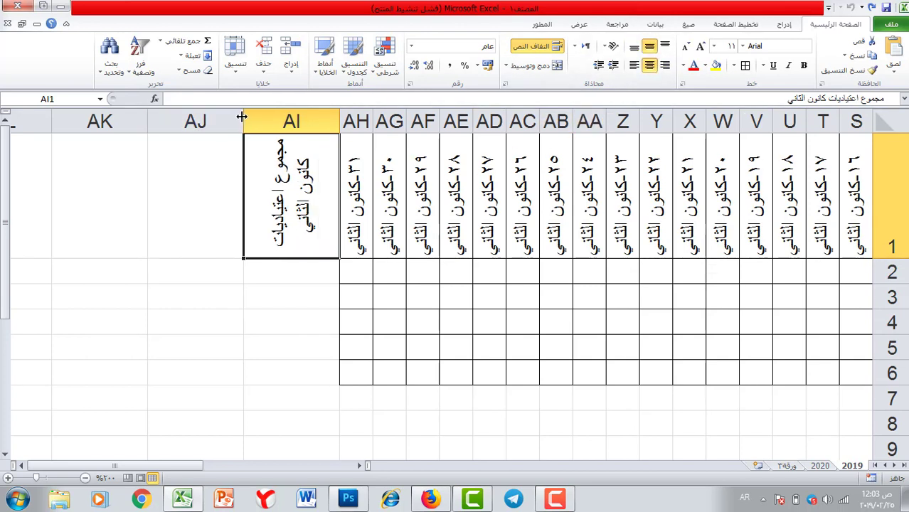
drag(242, 116, 281, 118)
click(306, 296)
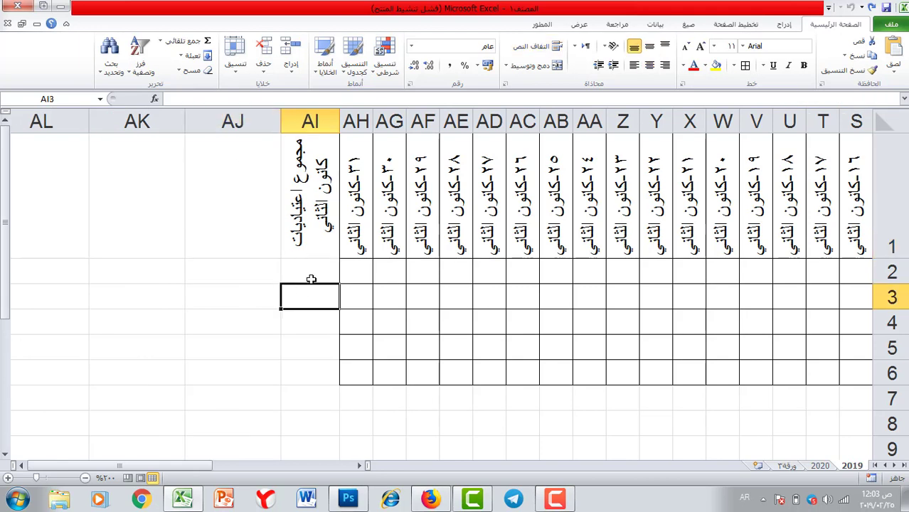
Put all borders on the totals cells AI2:AI6.
click(312, 268)
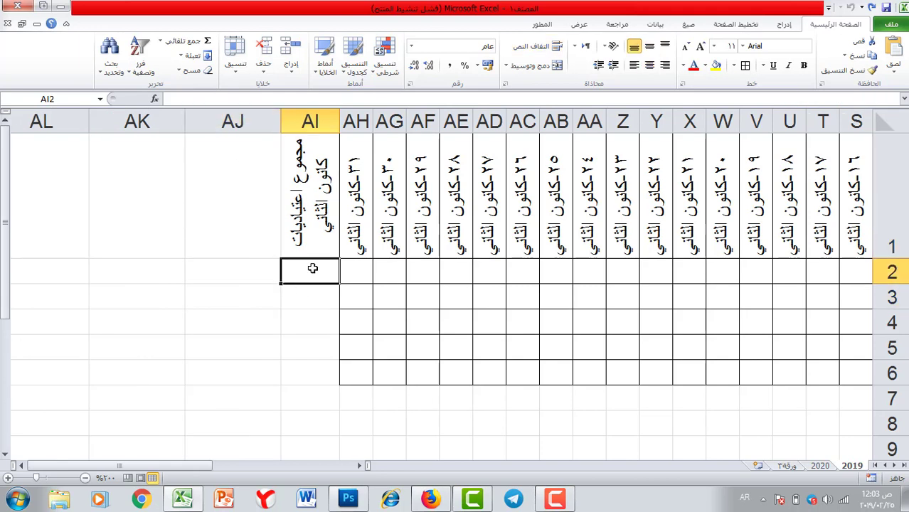
click(745, 65)
key(Right)
key(Right)
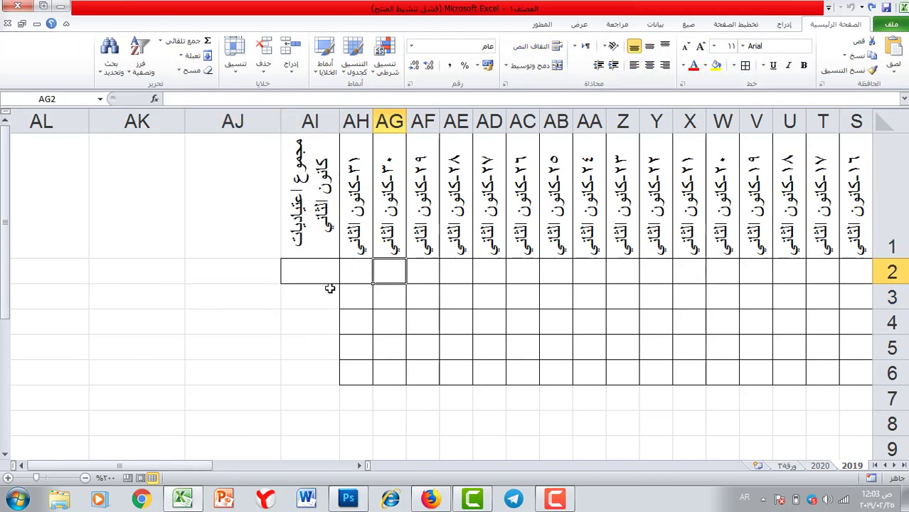
drag(319, 271, 315, 371)
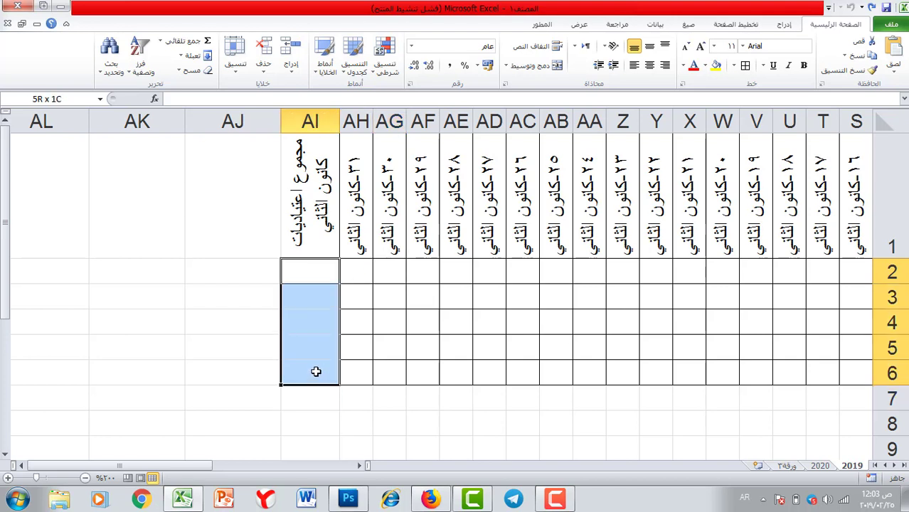
click(748, 65)
click(194, 322)
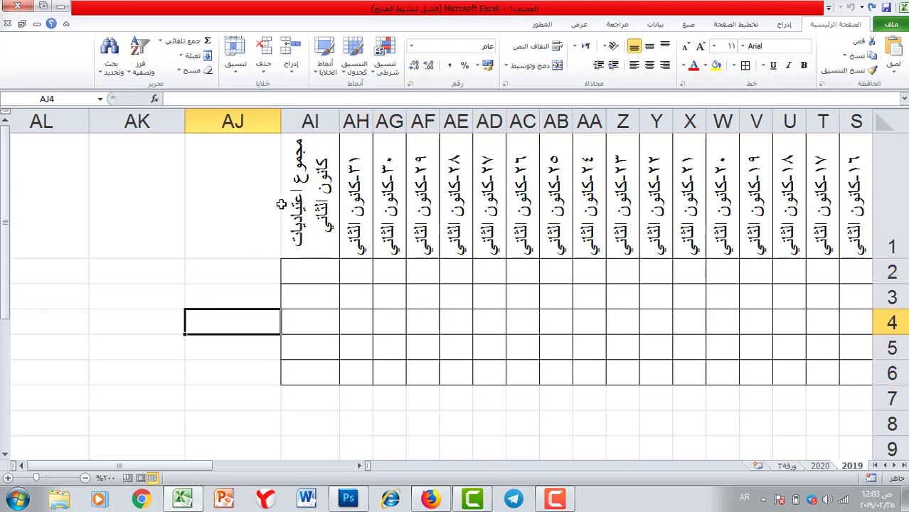
drag(320, 263, 293, 370)
mouse_move(179, 467)
mouse_down()
mouse_move(334, 469)
mouse_move(342, 456)
mouse_move(294, 464)
mouse_move(193, 459)
mouse_up()
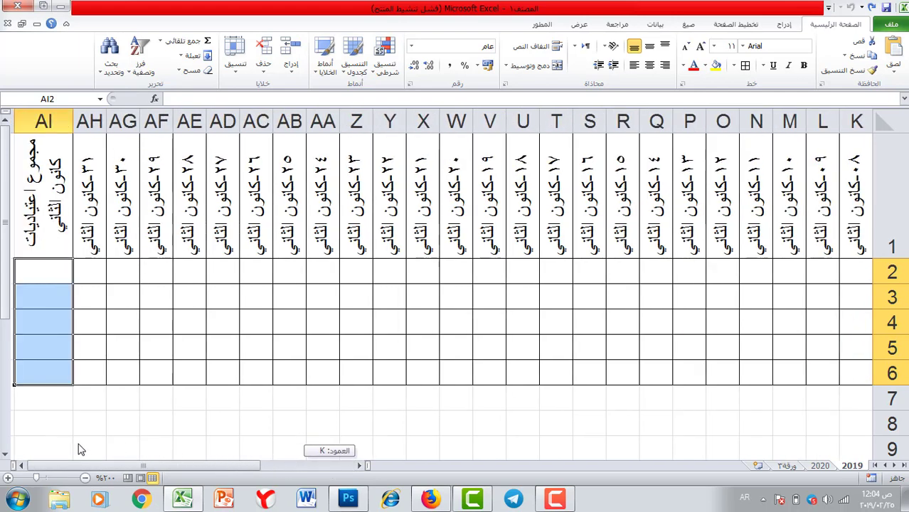
Fill the totals column AI1:AI6 green.
click(52, 267)
drag(48, 161, 26, 374)
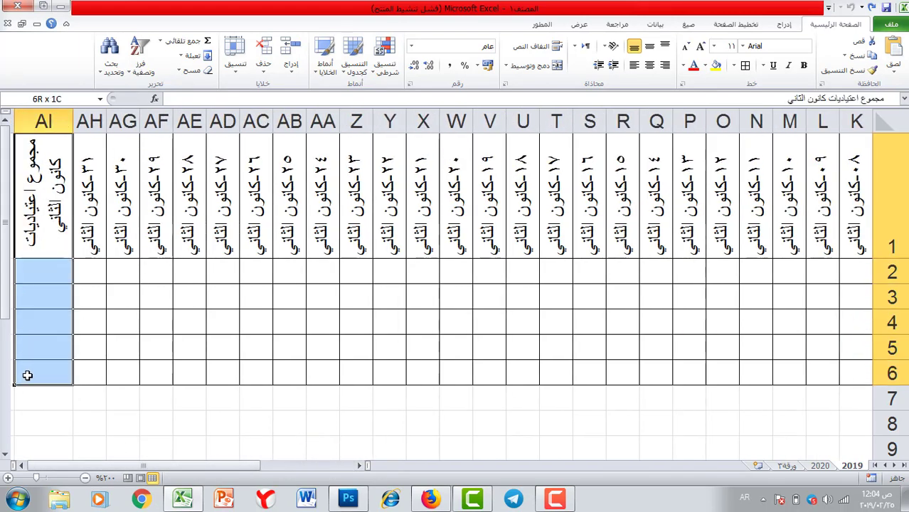
click(706, 66)
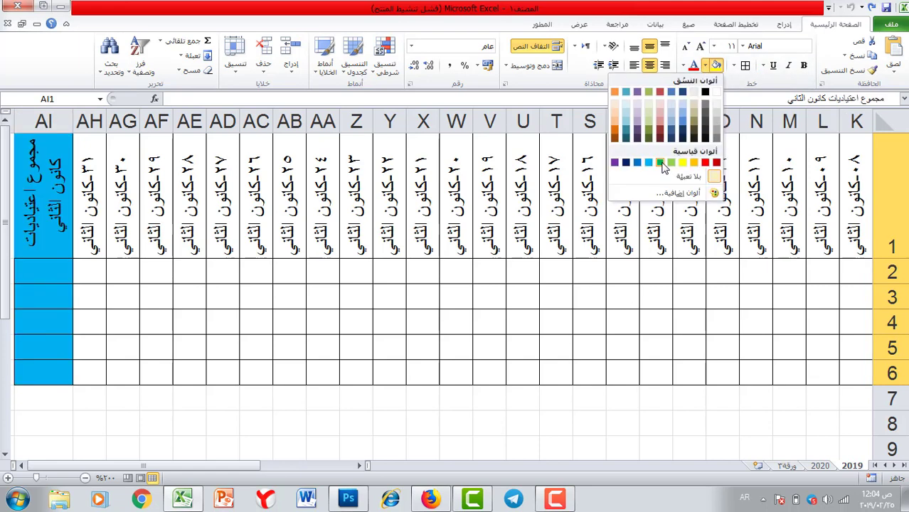
click(672, 163)
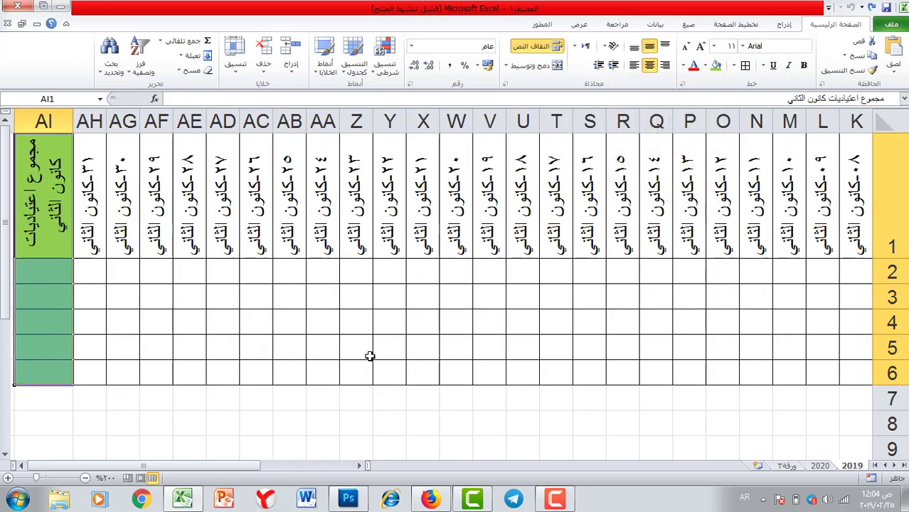
drag(255, 472, 358, 470)
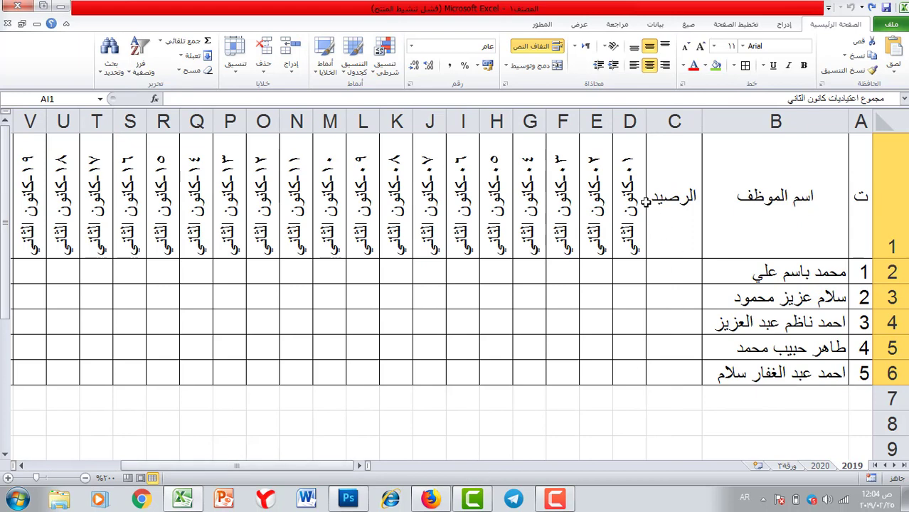
Fill C1:C6 green and A1:B6 light orange.
drag(667, 179, 680, 372)
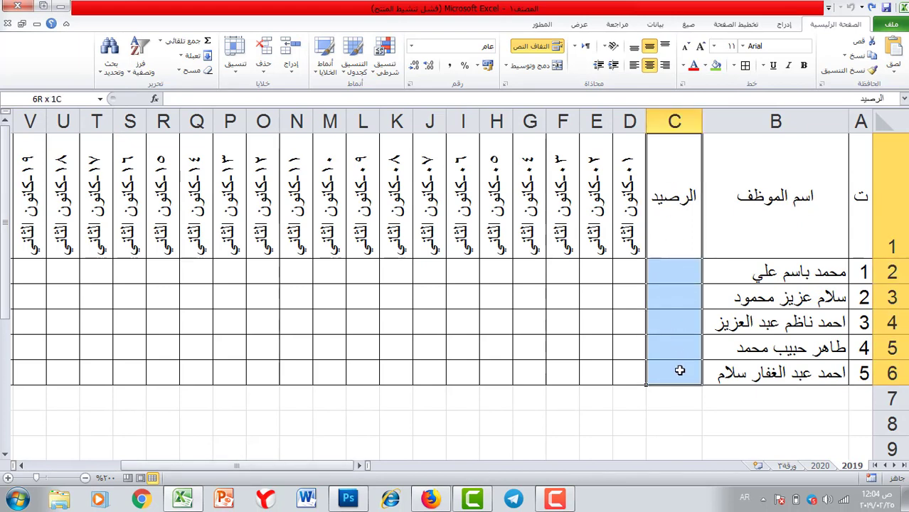
click(715, 65)
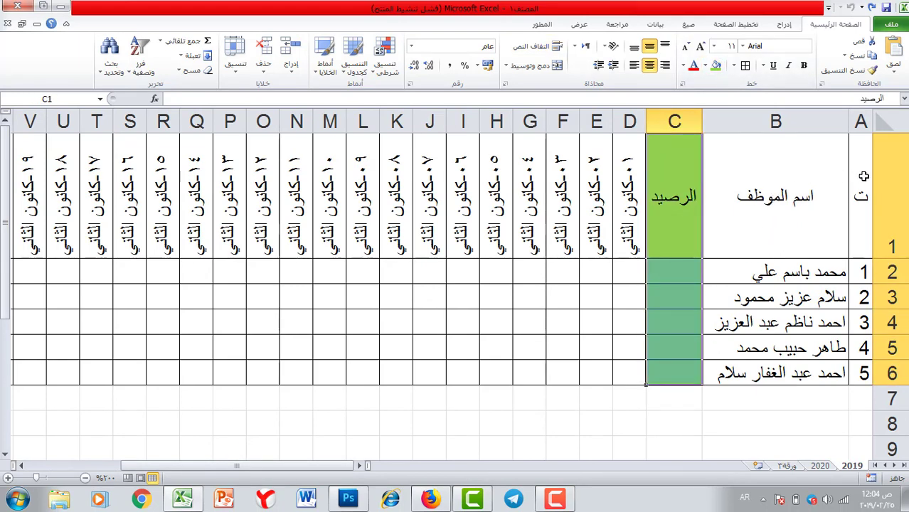
drag(863, 175, 793, 372)
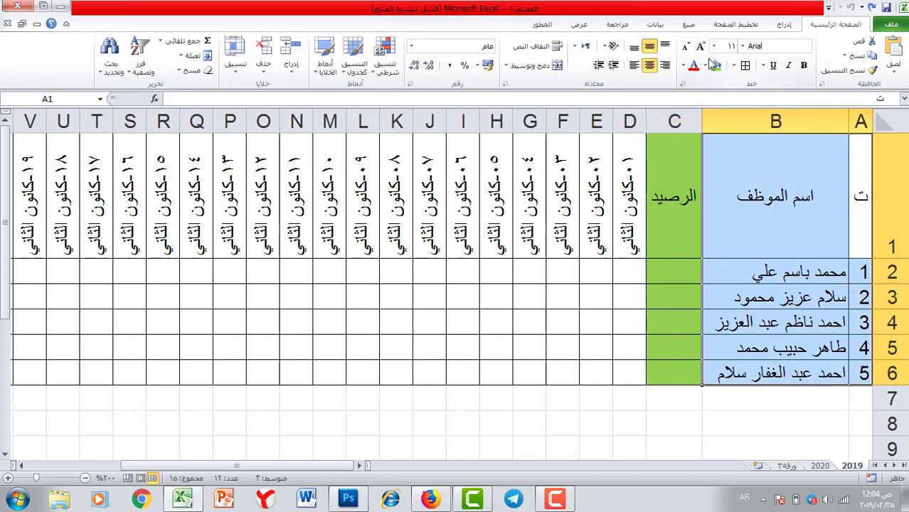
click(706, 65)
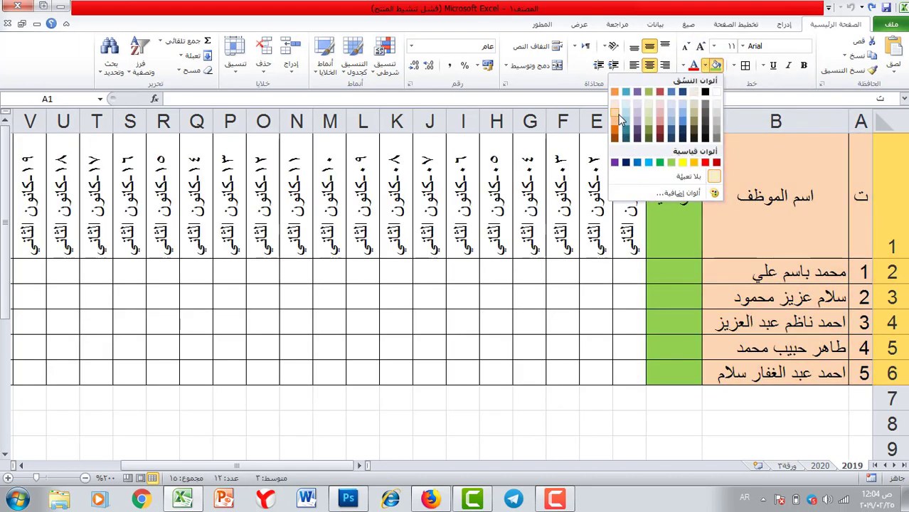
click(621, 120)
click(583, 379)
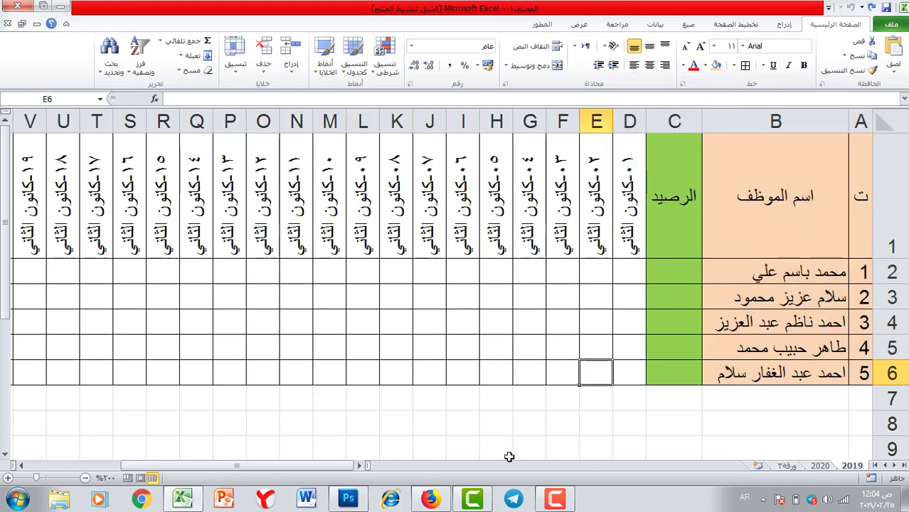
drag(318, 465, 117, 414)
drag(28, 464, 80, 471)
Enter the first February date 1-شباط in cell AJ1.
click(365, 203)
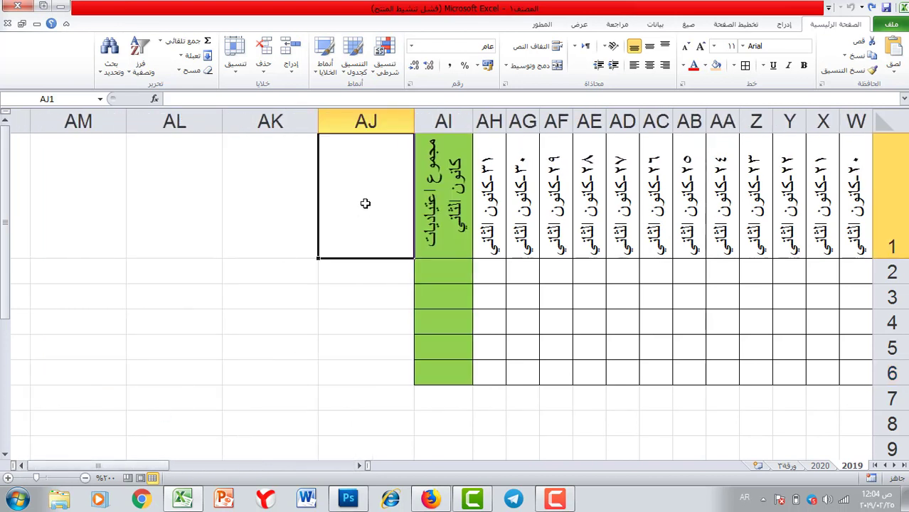
text(1)
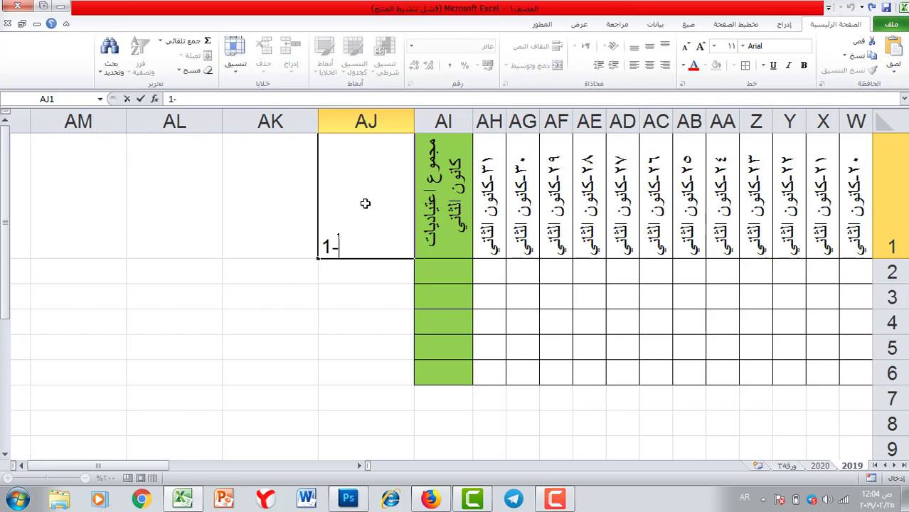
text(-شباط)
key(Return)
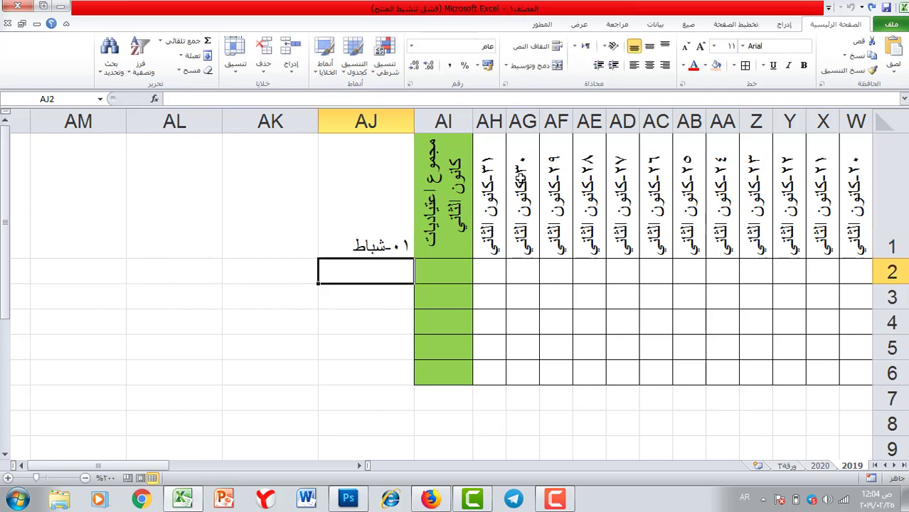
Copy AB1's vertical date style to AJ1, narrow column AJ, and fill dates through 28-شباط.
click(522, 179)
drag(787, 176, 695, 183)
click(696, 182)
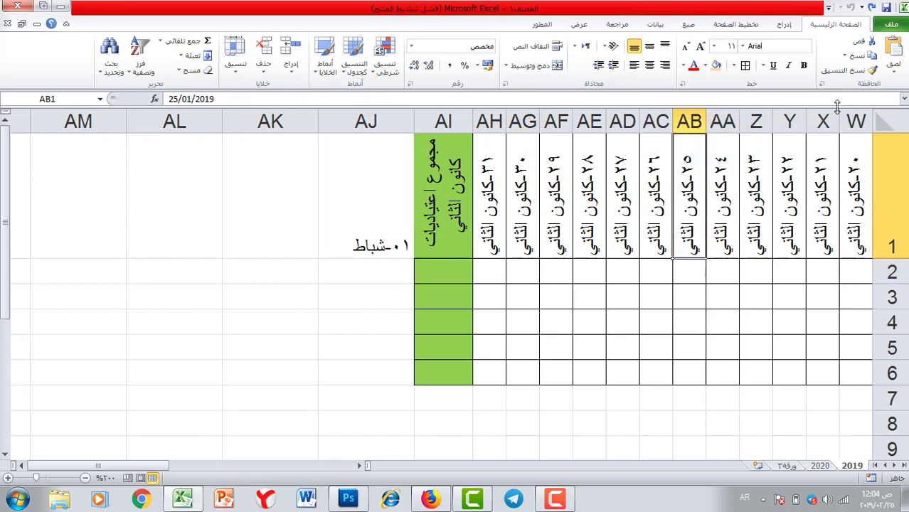
click(854, 77)
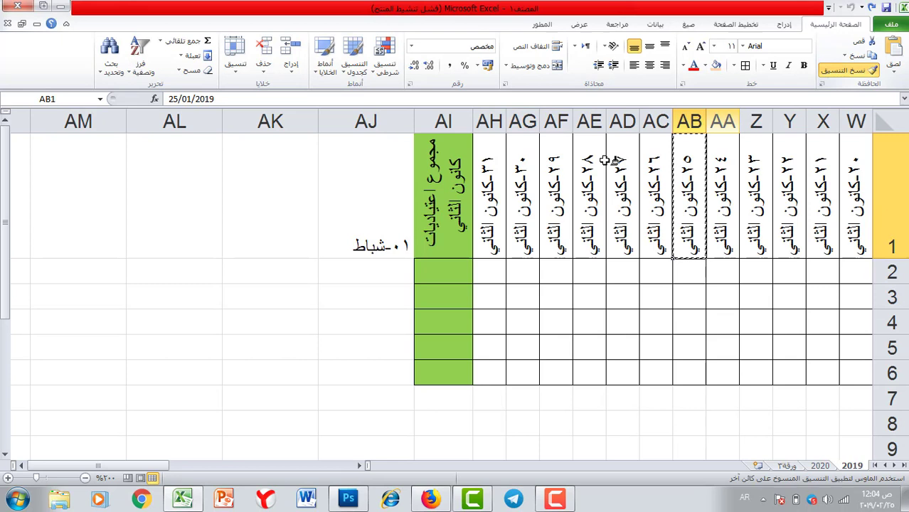
click(366, 220)
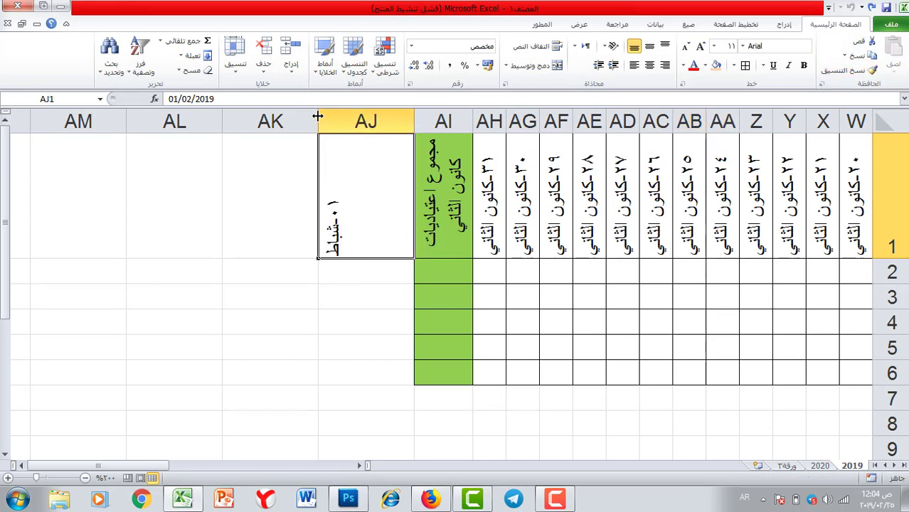
drag(318, 121, 380, 121)
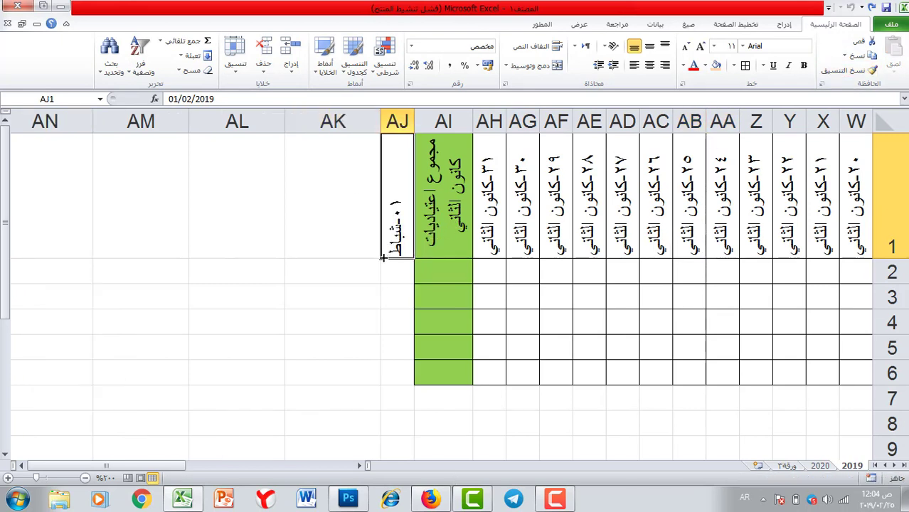
drag(382, 258, 150, 235)
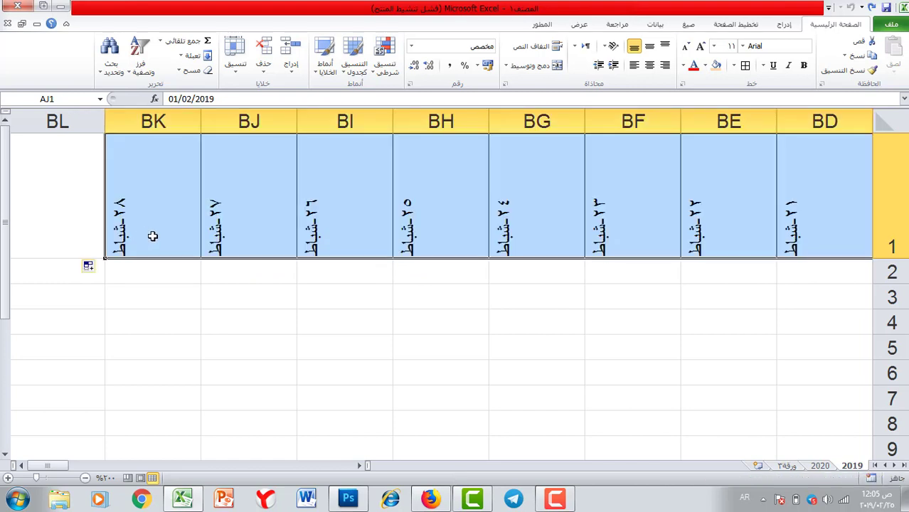
Narrow all the new February date columns to date-column width.
click(153, 121)
drag(153, 121, 665, 121)
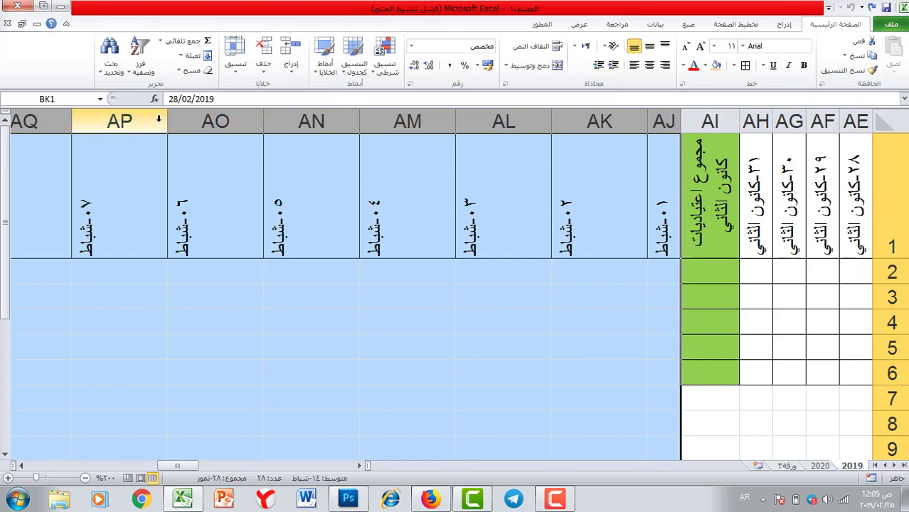
drag(164, 121, 227, 120)
click(310, 298)
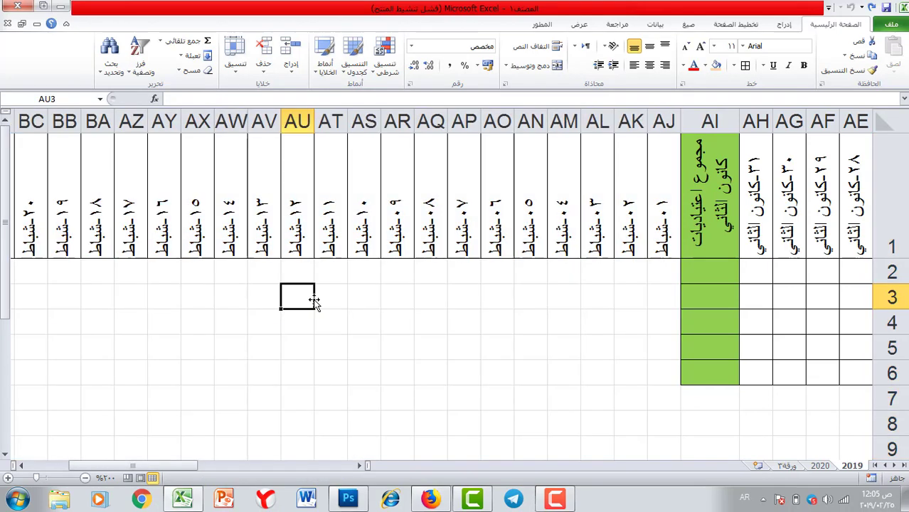
Middle-align the February date headings vertically in row 1.
click(666, 191)
drag(625, 186, 58, 188)
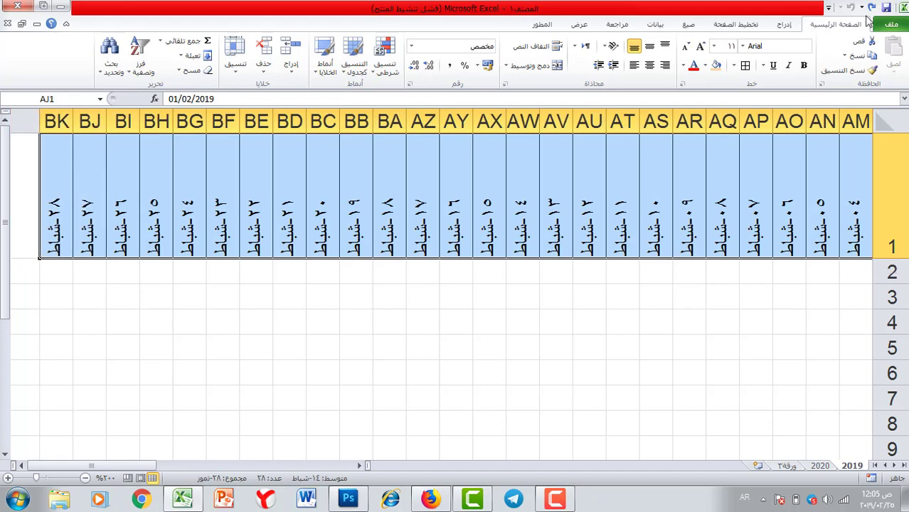
click(650, 47)
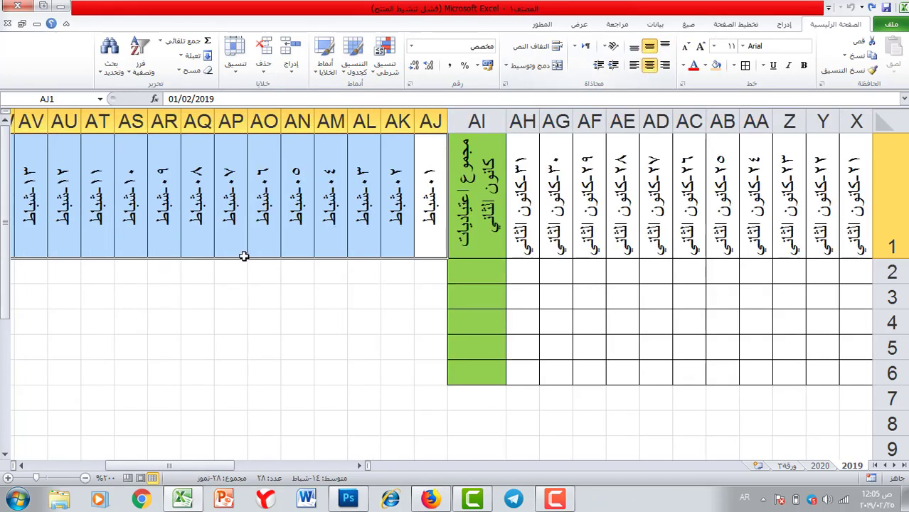
click(267, 303)
drag(149, 469, 21, 471)
click(157, 167)
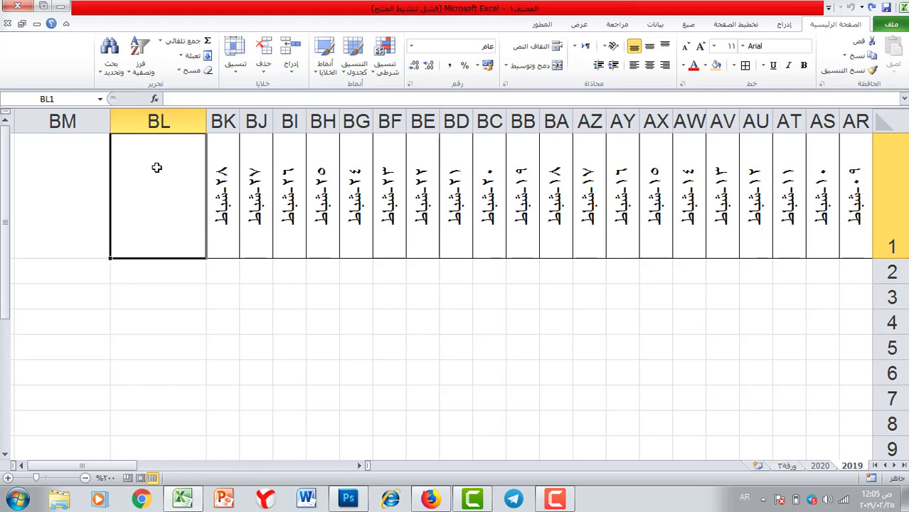
Enter 'مجموع اعتياديات شباط' in BL1 and give BL1:BL6 the January total column's green bordered format.
text(مجمو)
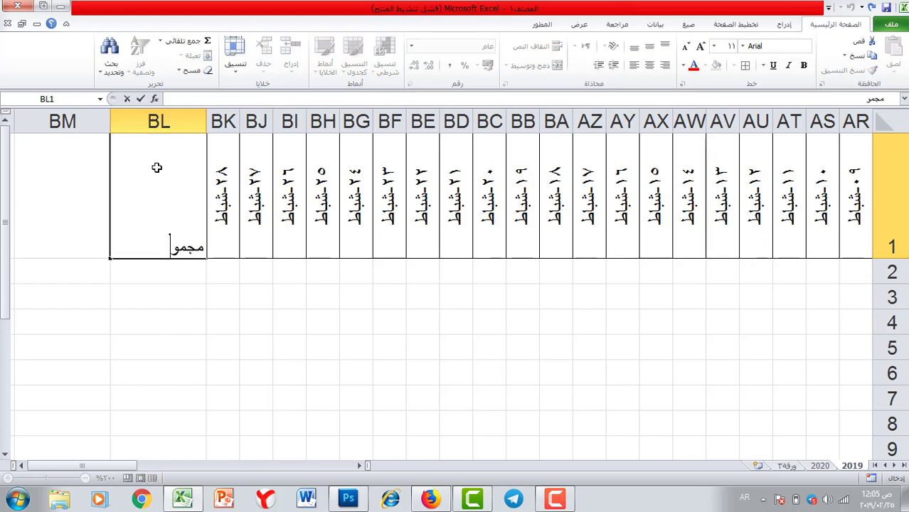
text(ع اعتياديات)
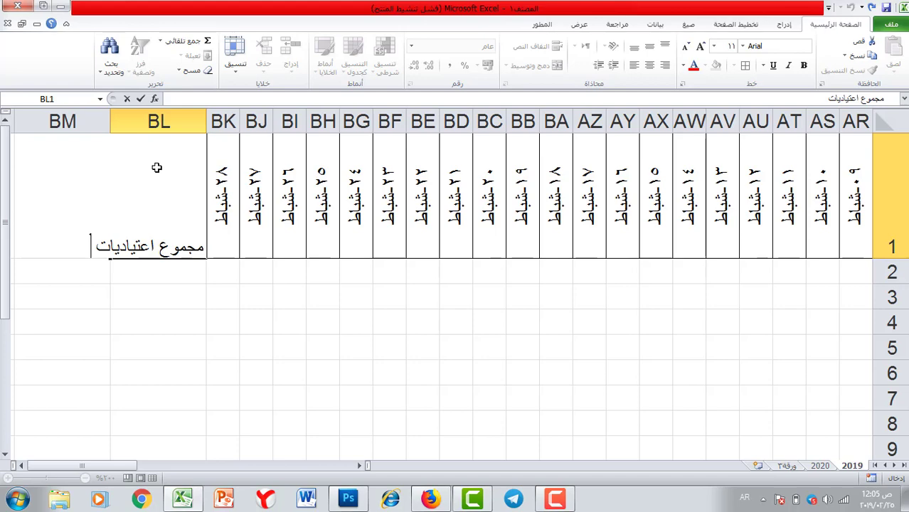
text( شباط)
key(Return)
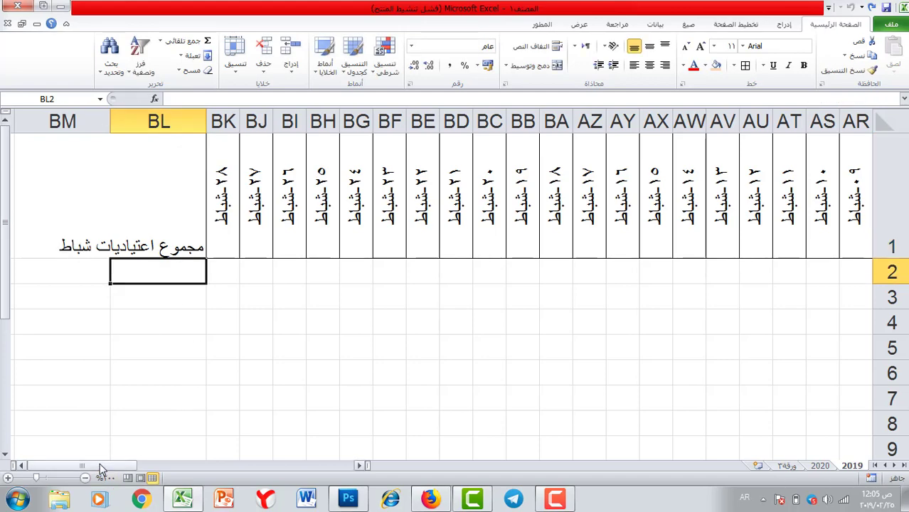
drag(99, 463, 226, 465)
drag(306, 235, 320, 366)
click(829, 70)
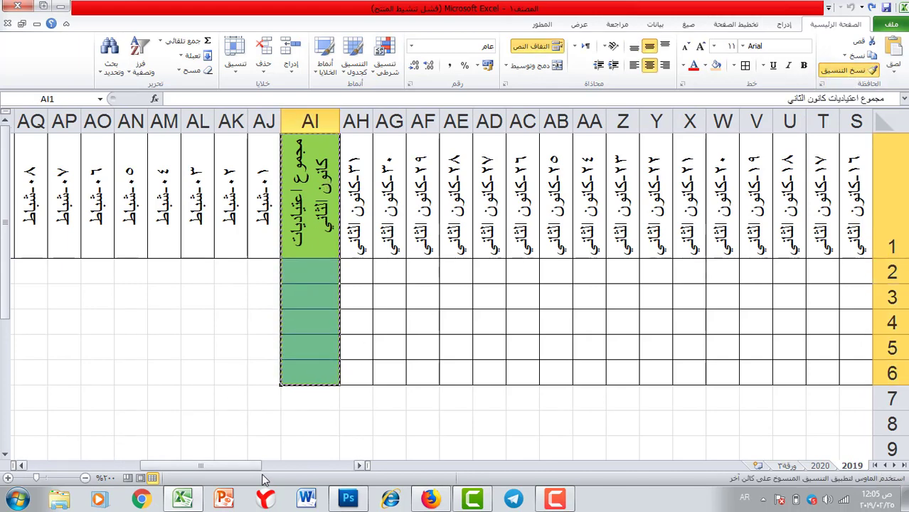
drag(246, 466, 118, 460)
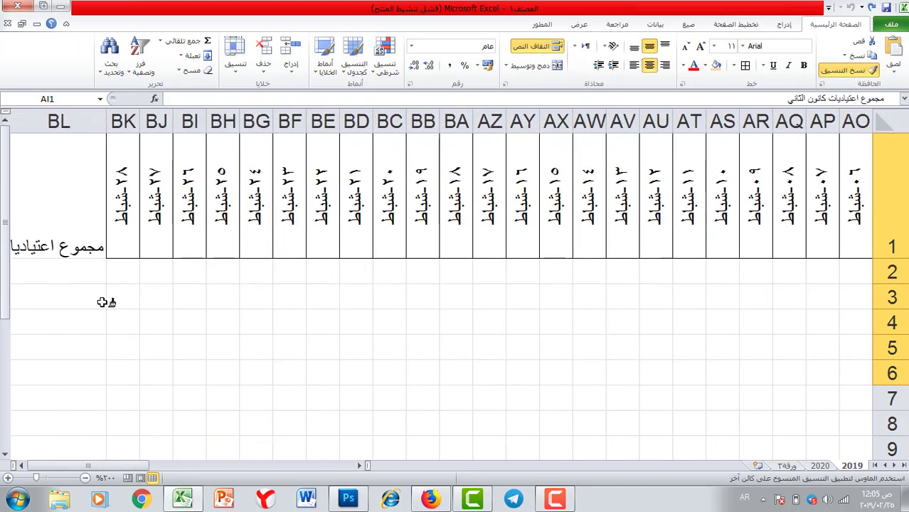
mouse_move(87, 213)
mouse_down()
mouse_move(57, 388)
mouse_move(65, 349)
mouse_move(64, 382)
mouse_up()
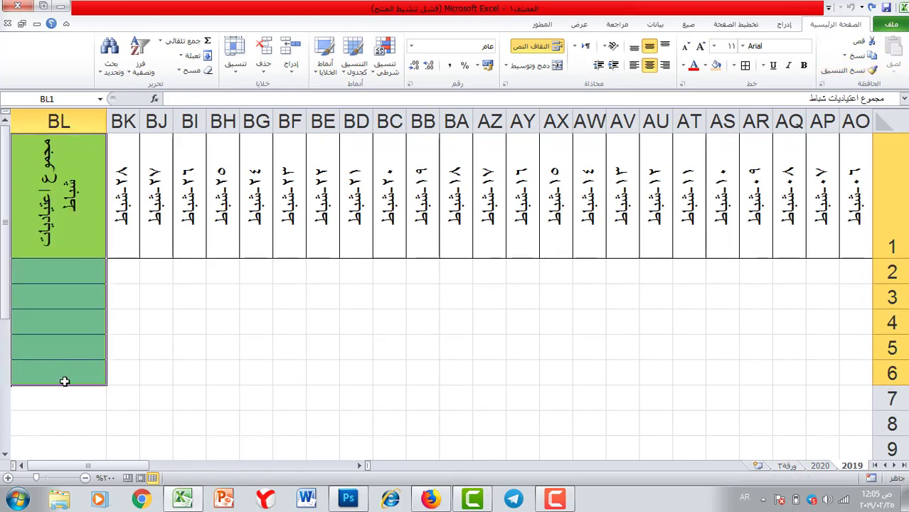
click(100, 272)
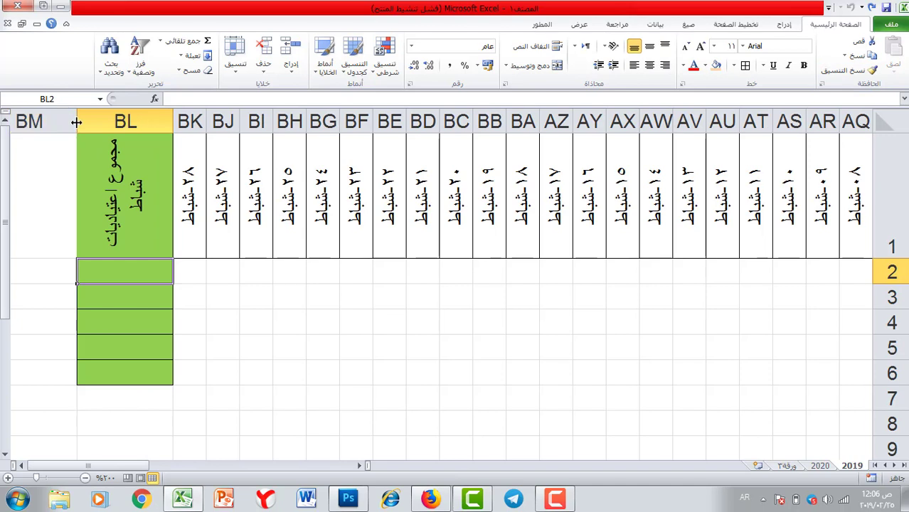
Narrow column BL to match the January total column.
drag(76, 122, 114, 125)
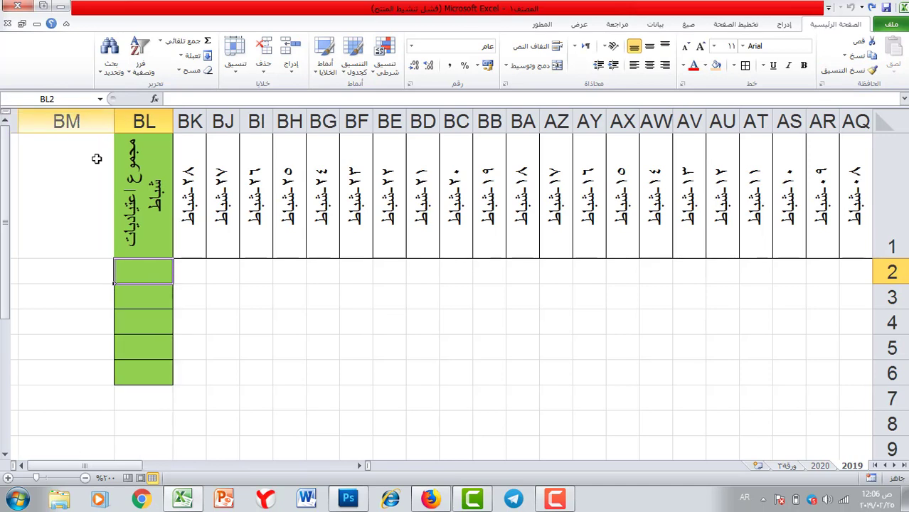
click(183, 327)
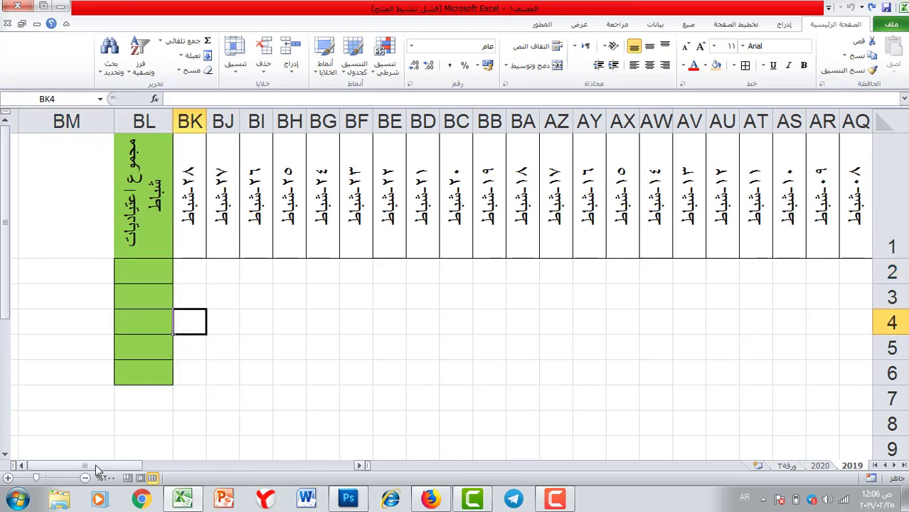
click(23, 466)
click(23, 466)
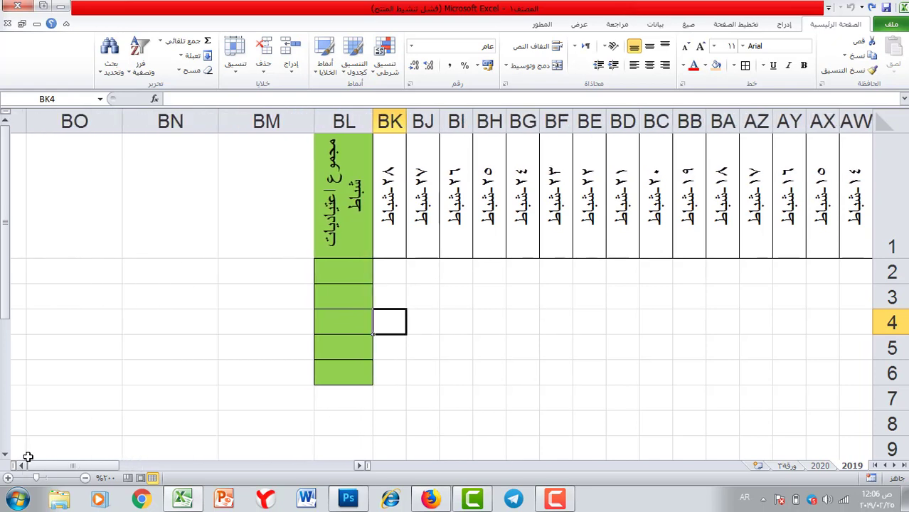
click(262, 180)
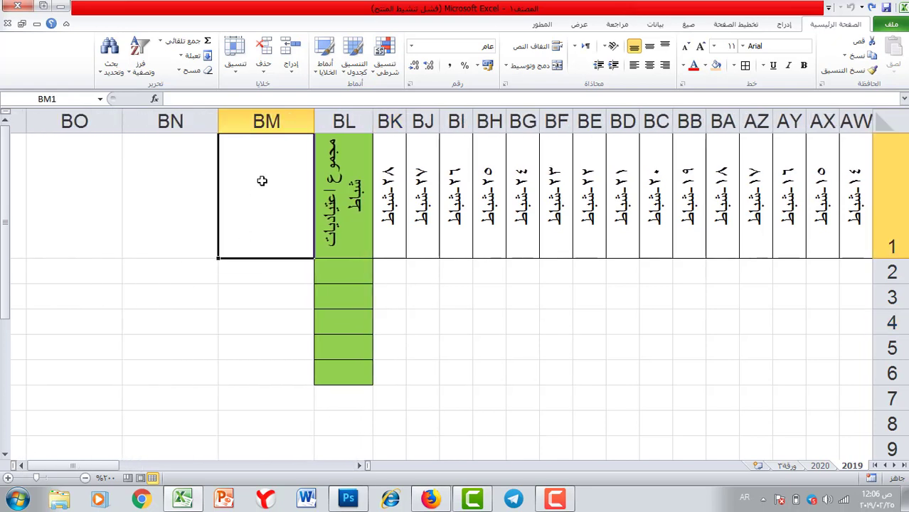
Enter 1-اذار in BM1, give it the February date style, narrow column BM, and begin filling dates.
text(1-)
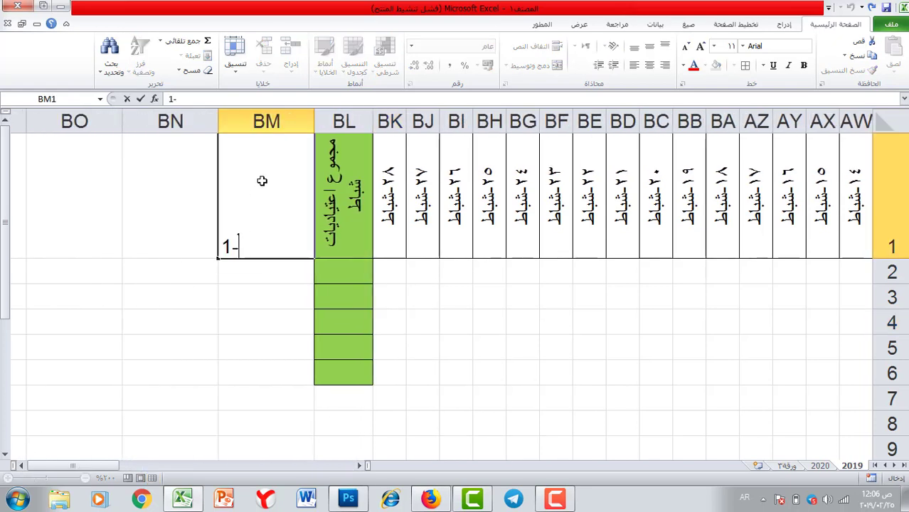
text(اذار)
click(254, 293)
click(255, 210)
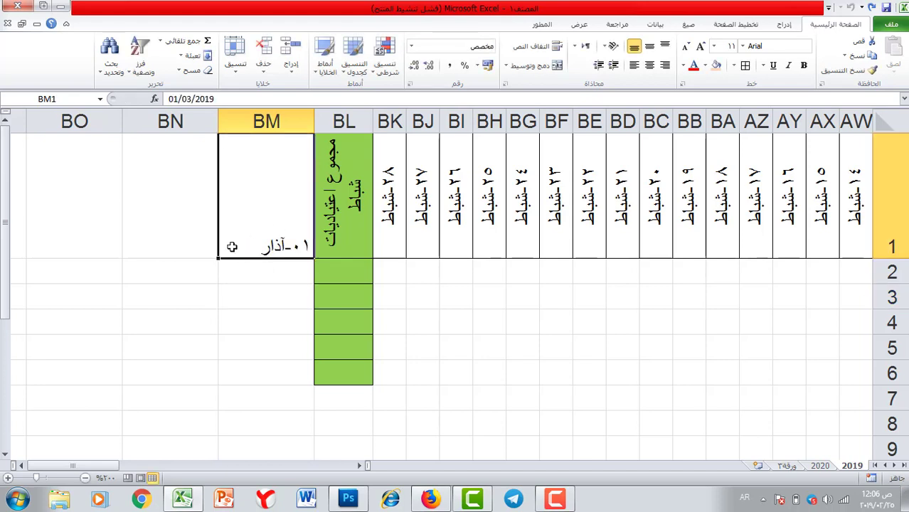
click(390, 183)
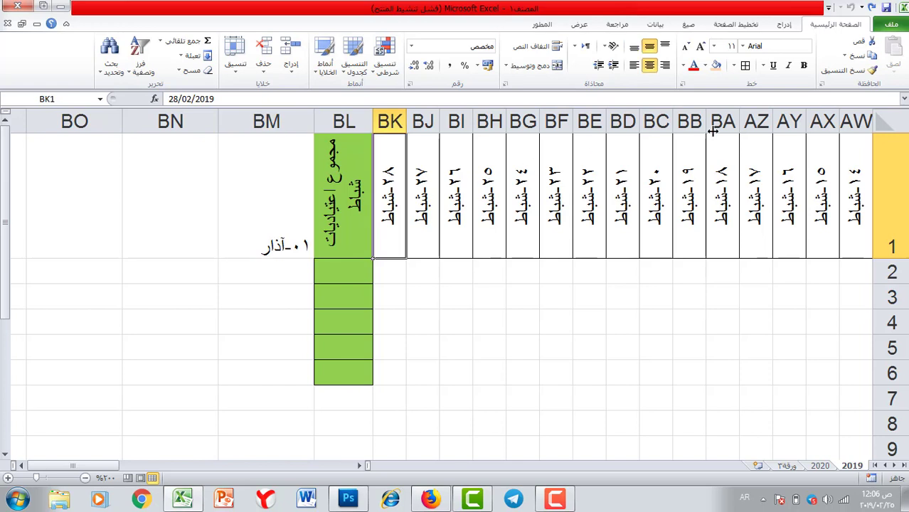
click(854, 71)
click(223, 199)
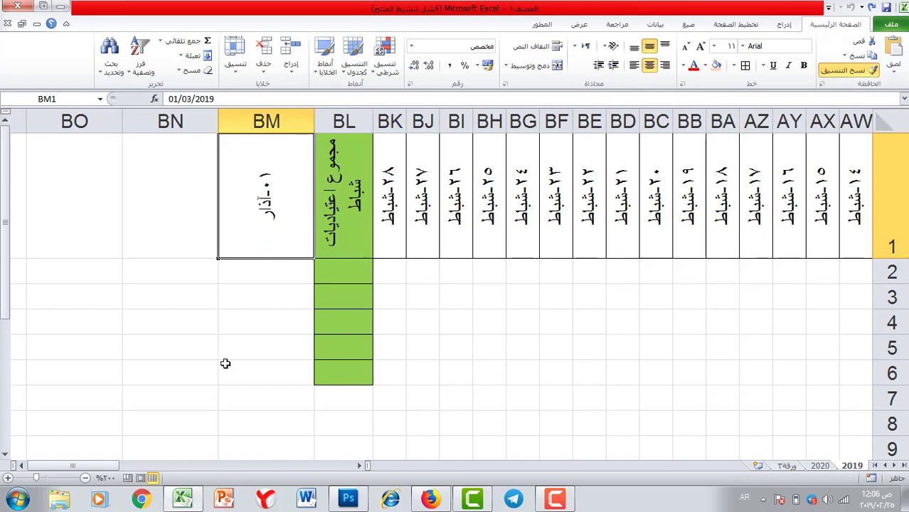
drag(217, 119, 281, 120)
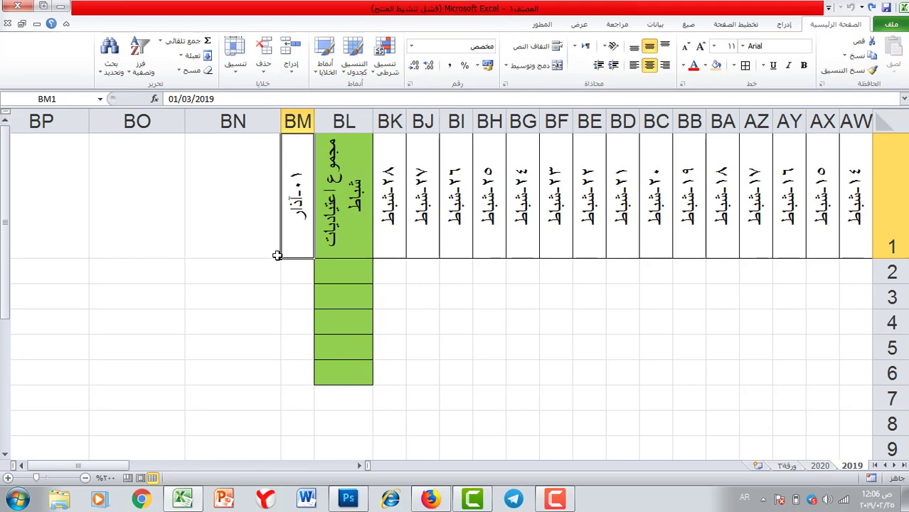
drag(281, 257, 162, 222)
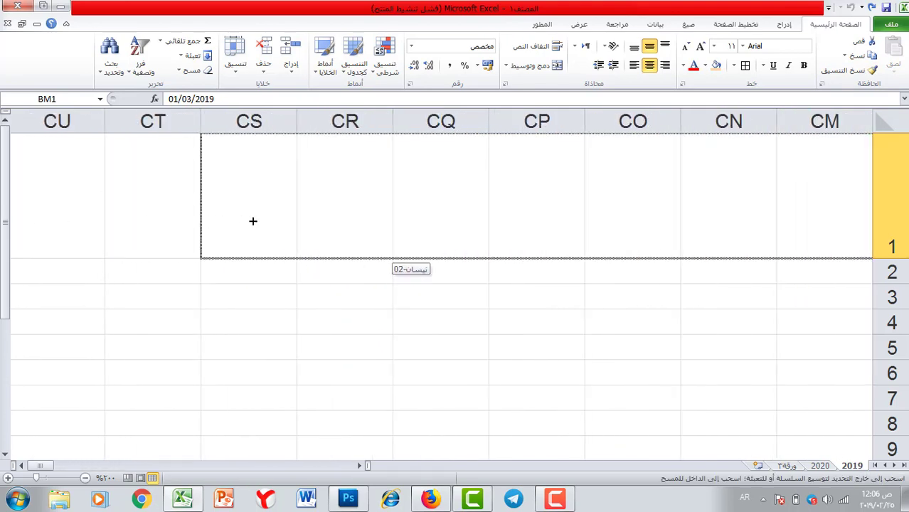
Fill March dates to 31-آذار, narrow columns BM:CQ, and type 'مجموع اعتياديات اذار' in CR1.
drag(252, 221, 390, 219)
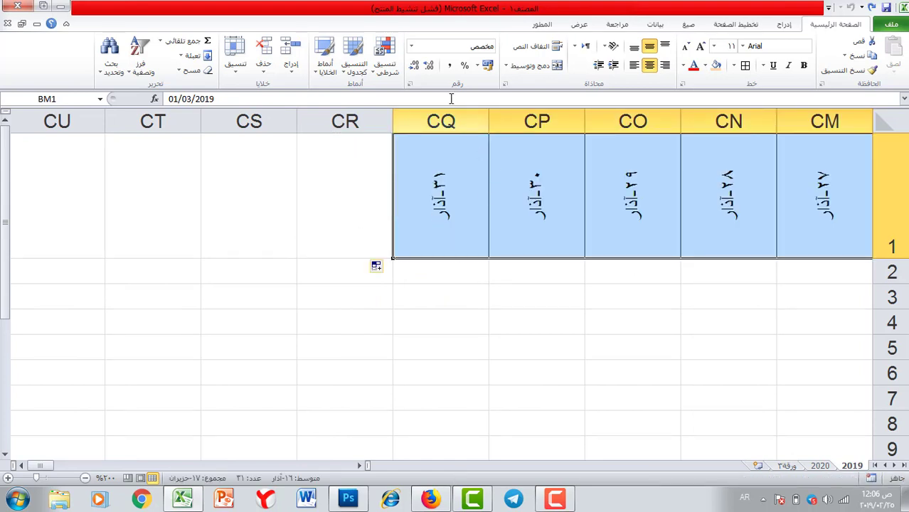
drag(433, 121, 740, 139)
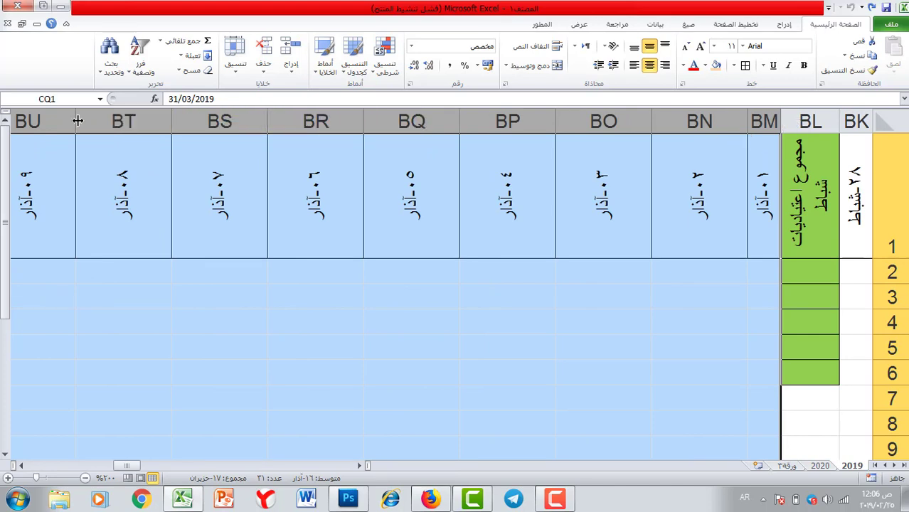
drag(78, 121, 138, 121)
click(512, 314)
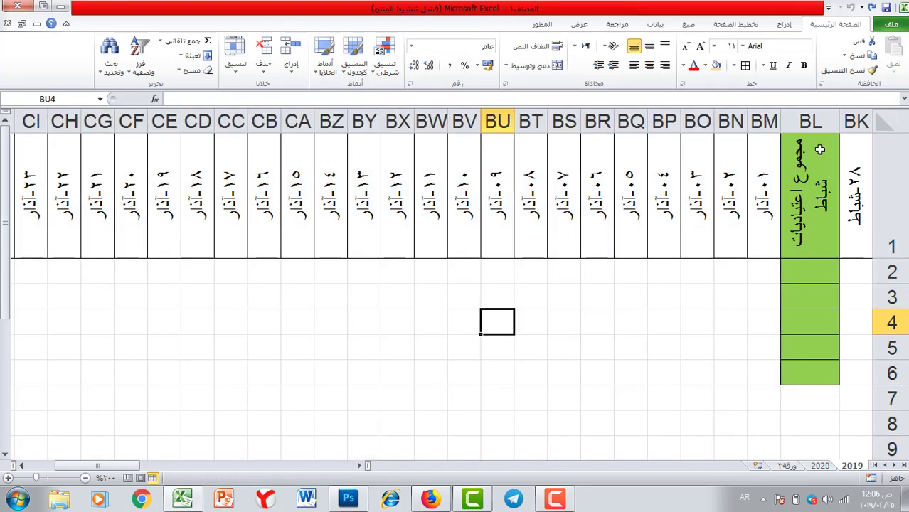
scroll(820, 149, left, 3)
click(107, 168)
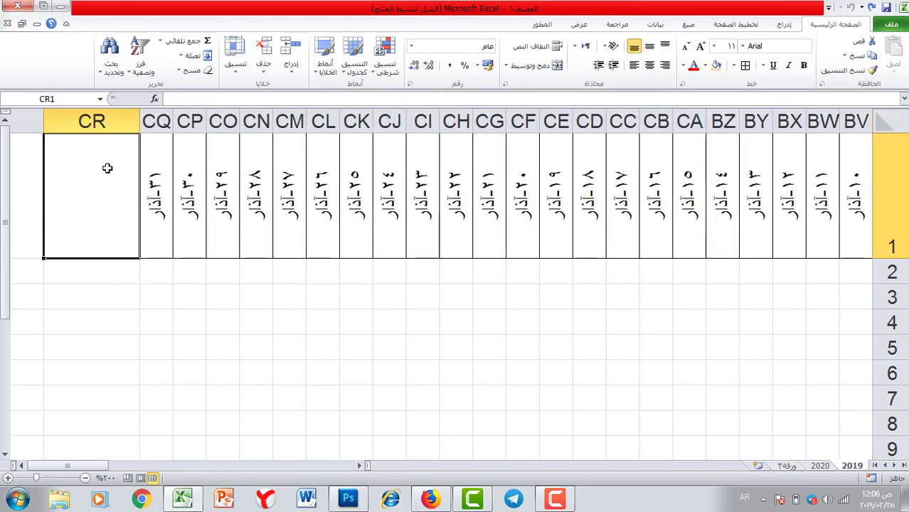
text(مجموع)
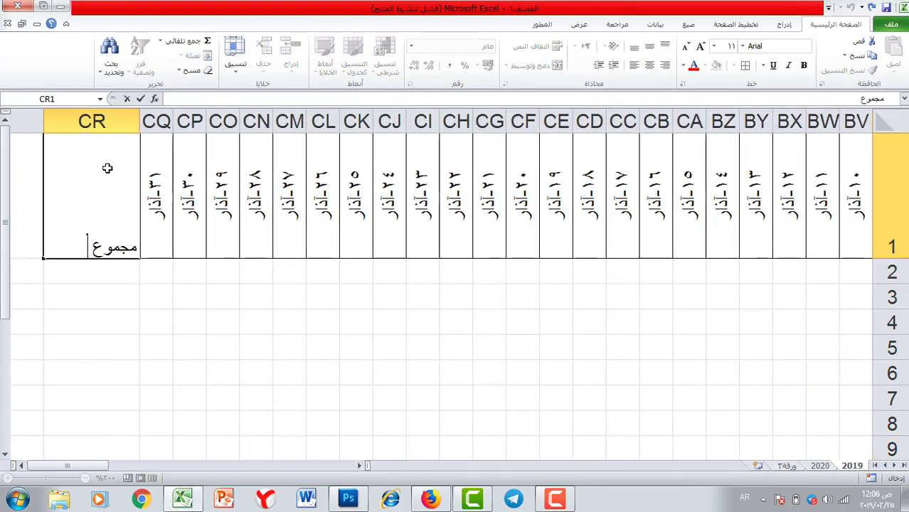
text( اعتياديات اذار)
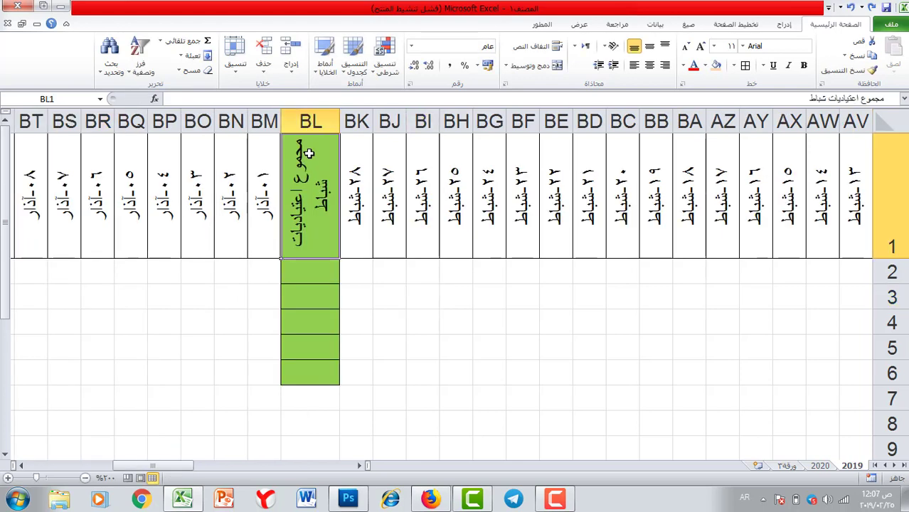
Give CR1:CR6 the February total column's green bordered format.
drag(311, 219, 311, 369)
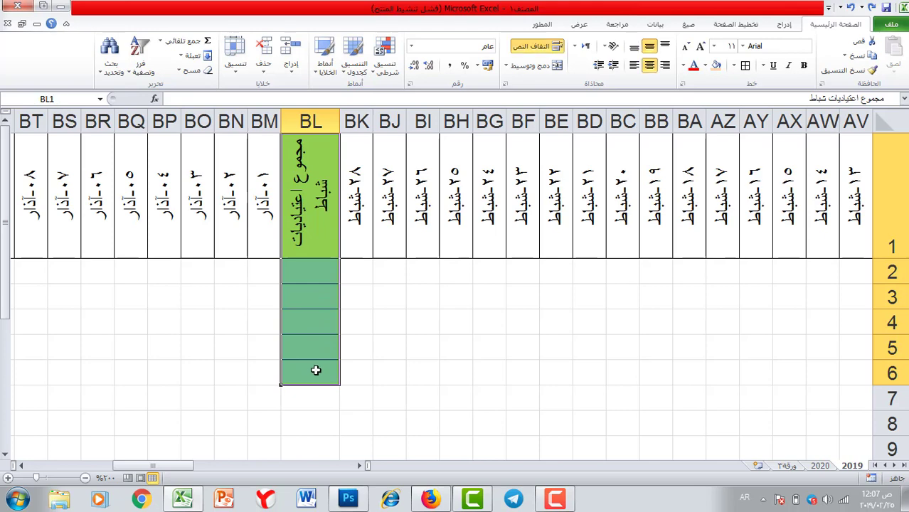
click(858, 70)
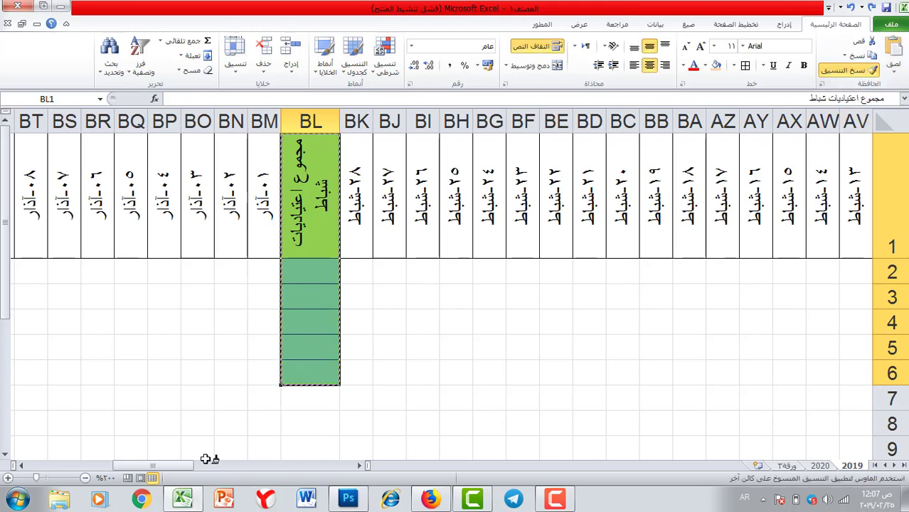
drag(149, 472, 71, 469)
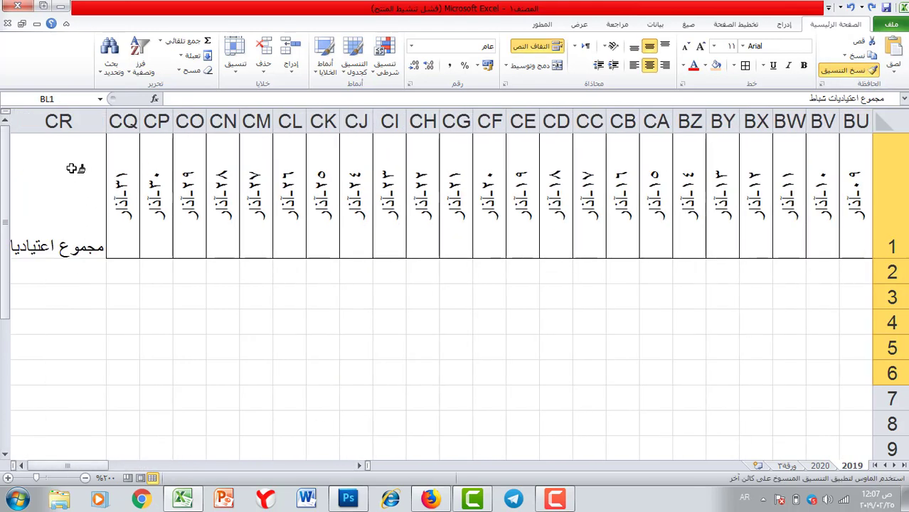
mouse_move(71, 178)
mouse_down()
mouse_move(63, 364)
mouse_move(33, 382)
mouse_up()
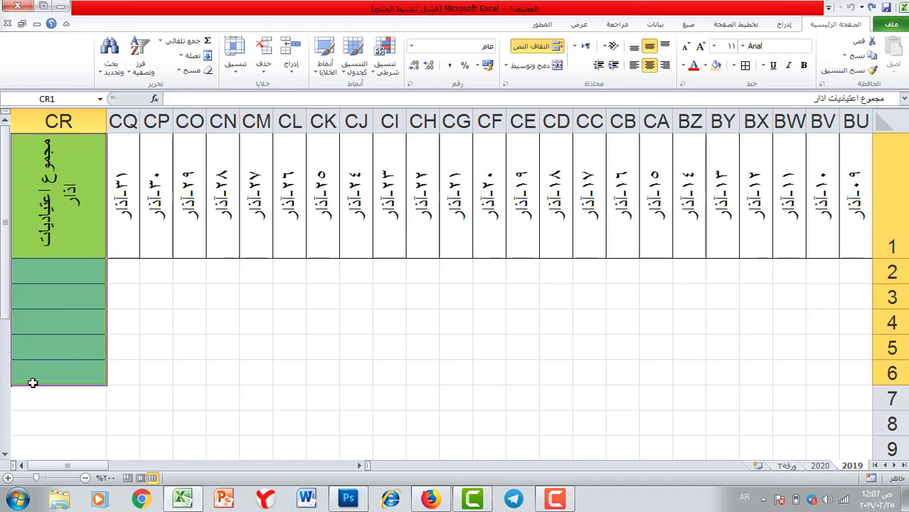
Narrow column CR to match the other totals and scroll back toward column A.
click(22, 466)
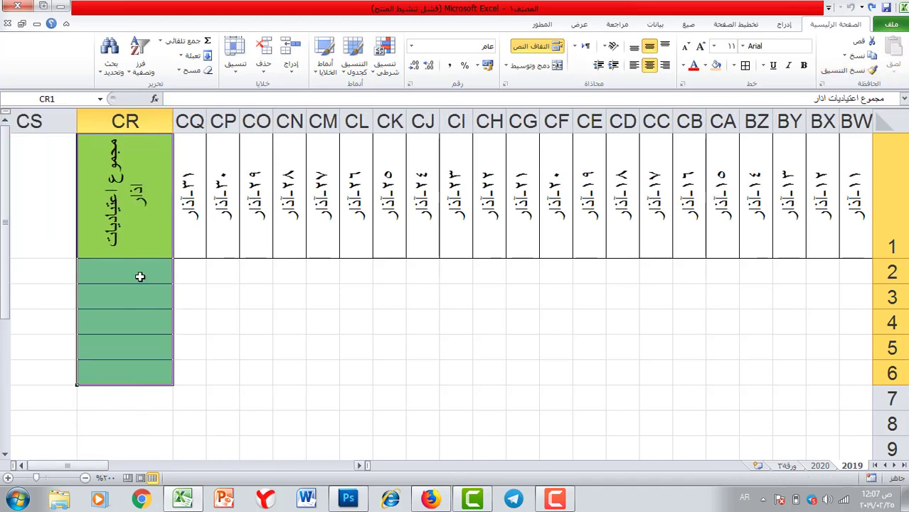
drag(75, 118, 114, 118)
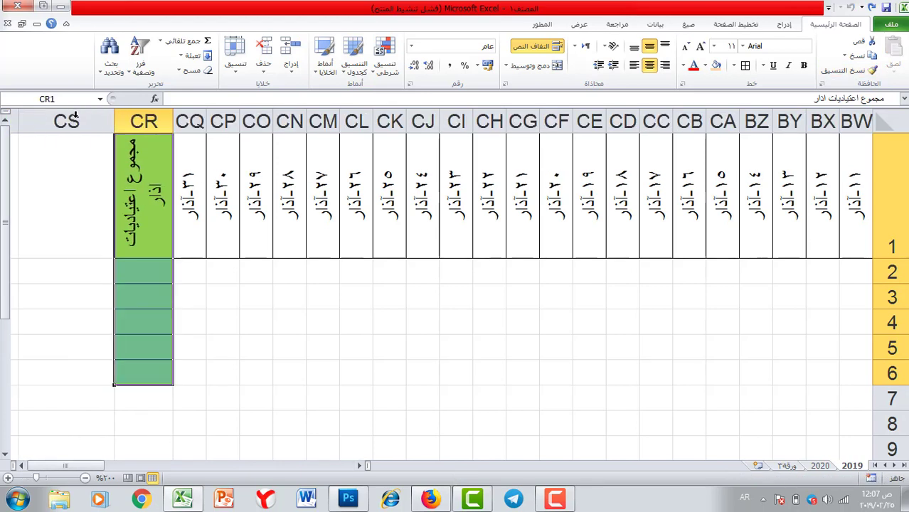
click(75, 266)
click(21, 466)
click(22, 467)
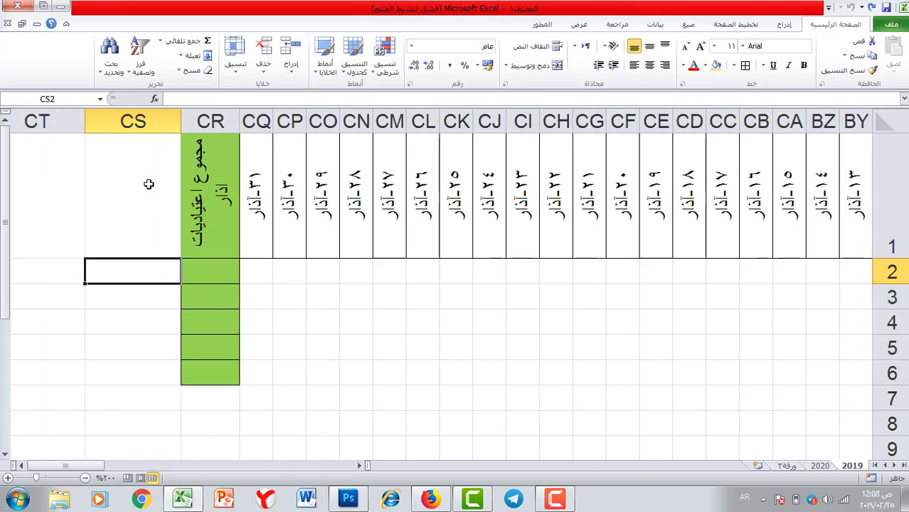
click(151, 181)
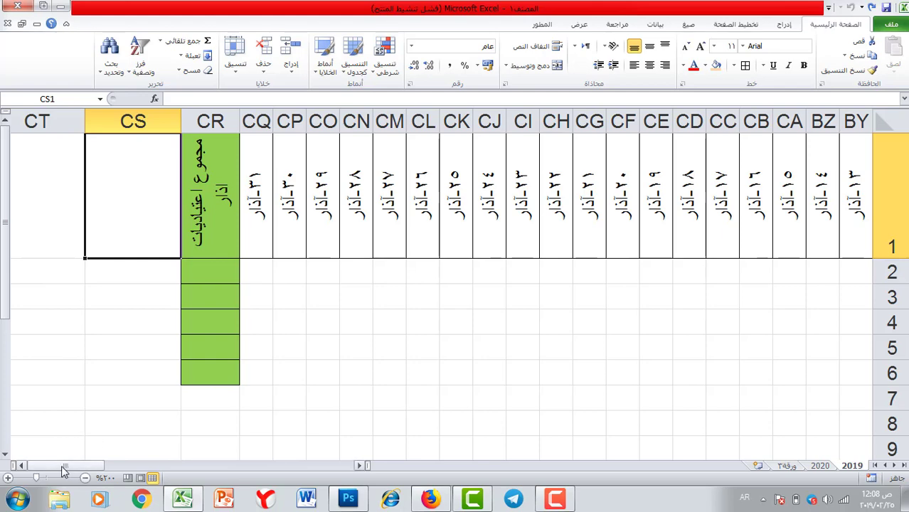
drag(100, 466, 350, 470)
Add a List data validation with source ع to the January day cells D2:AH6.
drag(612, 268, 61, 380)
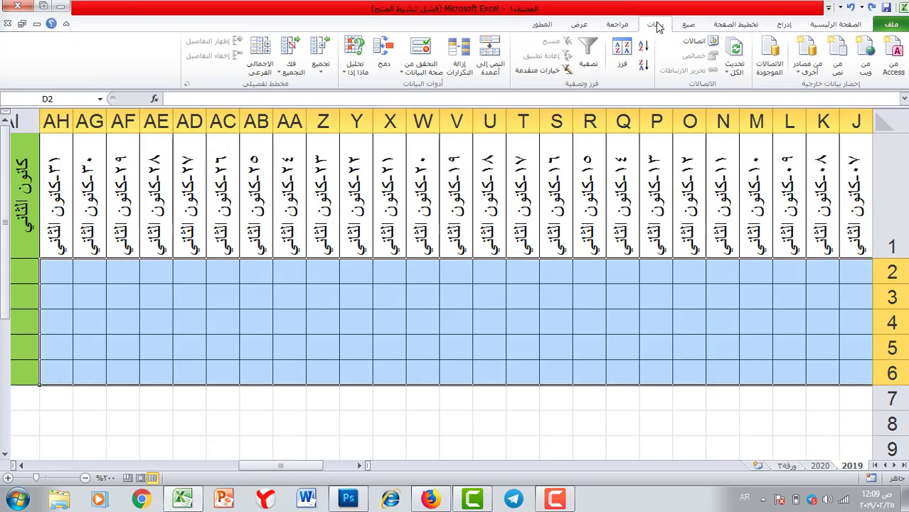
click(422, 50)
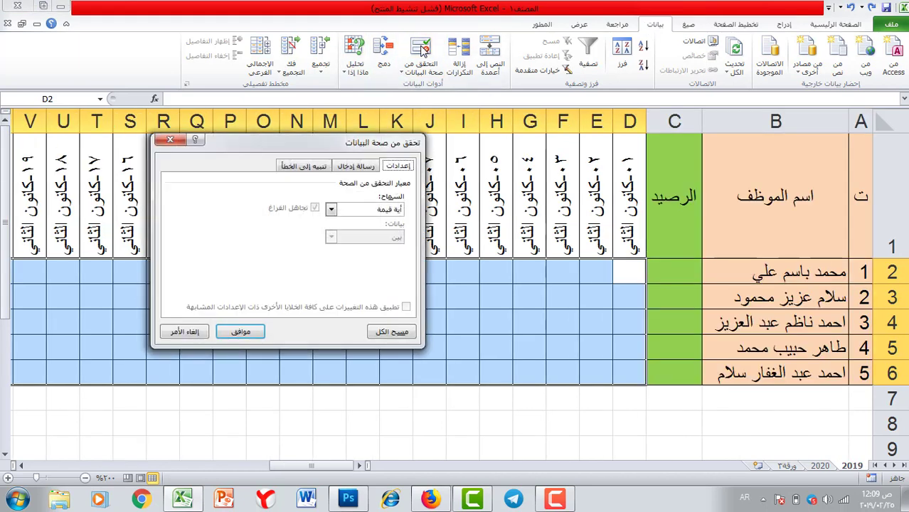
click(345, 211)
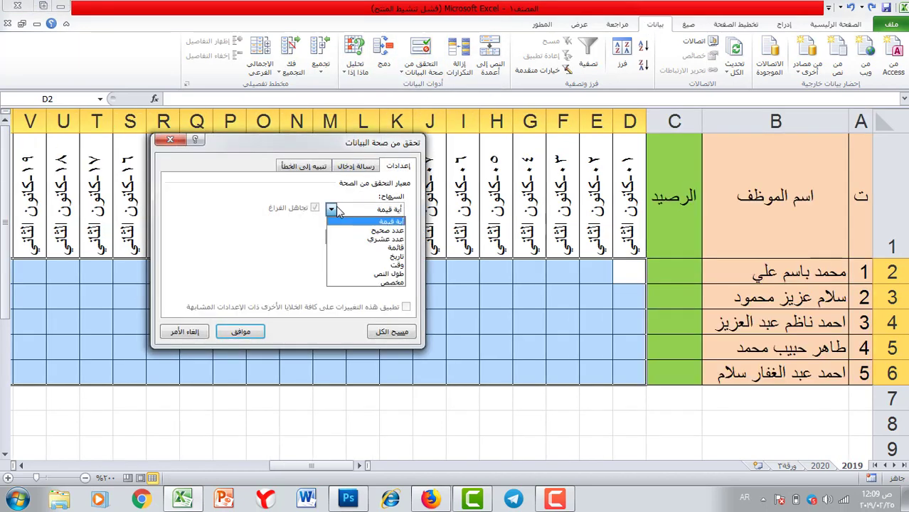
click(384, 248)
click(278, 265)
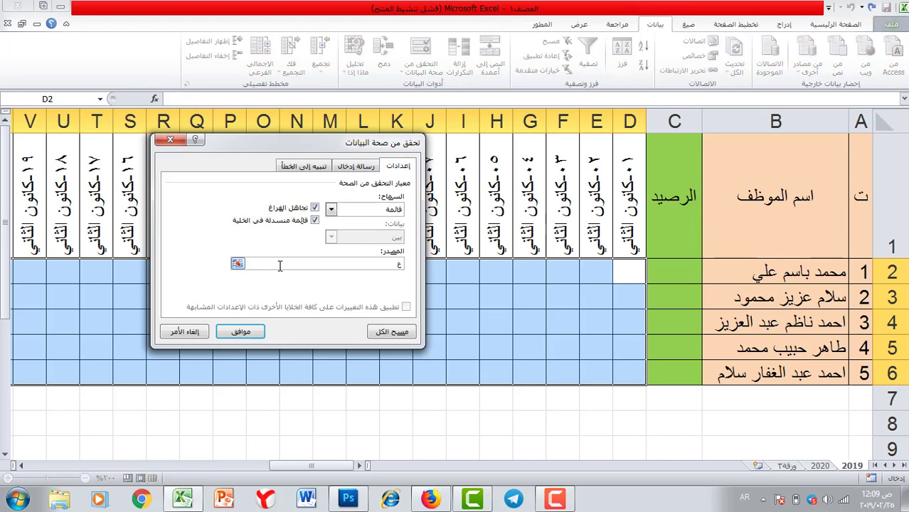
click(242, 331)
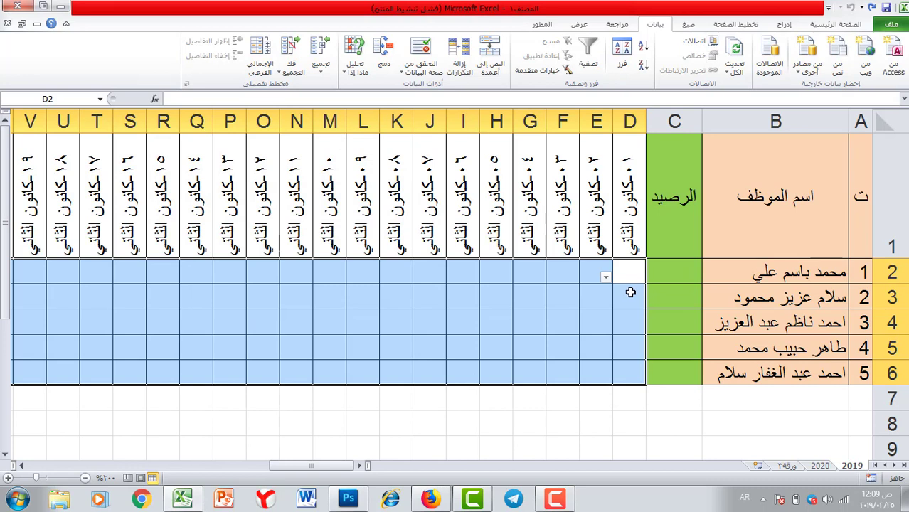
Pick ع from the dropdowns in cells D2, L3 and Q3.
click(605, 278)
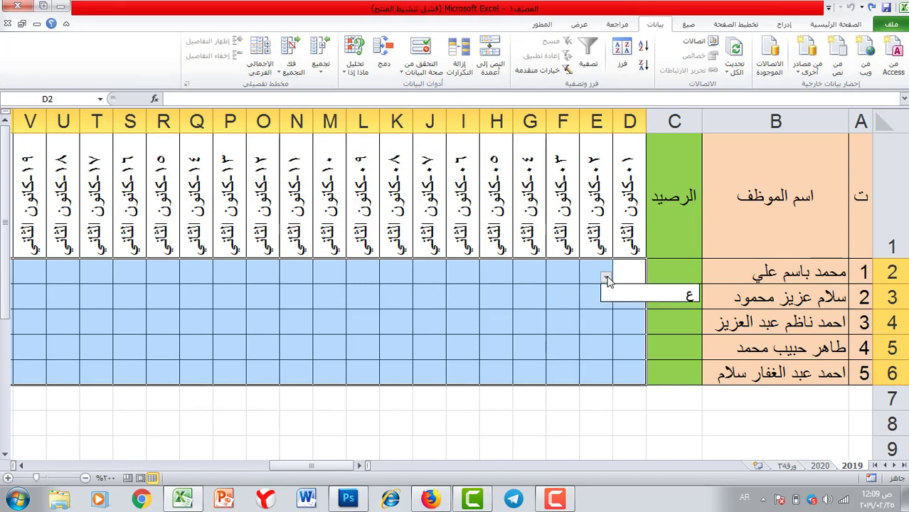
click(658, 296)
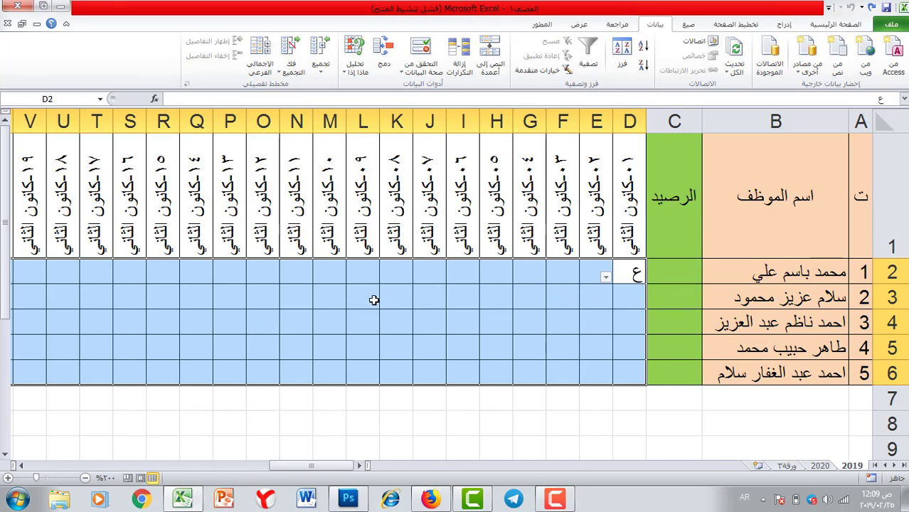
click(373, 299)
click(341, 305)
click(380, 319)
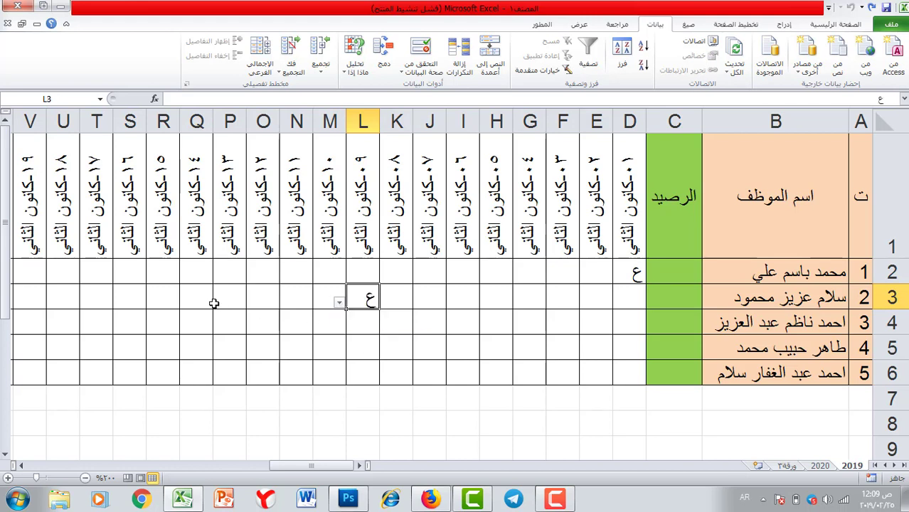
click(197, 299)
click(178, 304)
click(220, 324)
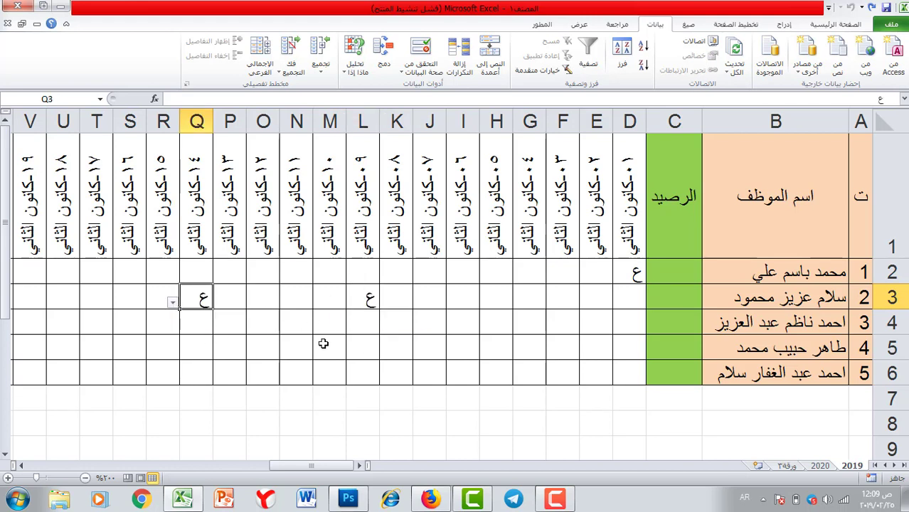
Pick ع in cells N5 and K5, then select the February day cells.
click(295, 345)
click(272, 353)
click(327, 369)
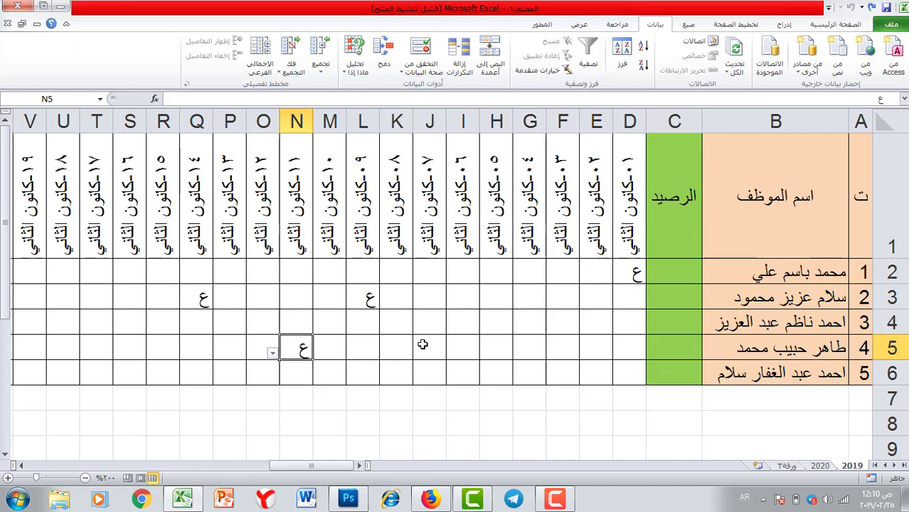
click(405, 344)
click(373, 353)
click(370, 370)
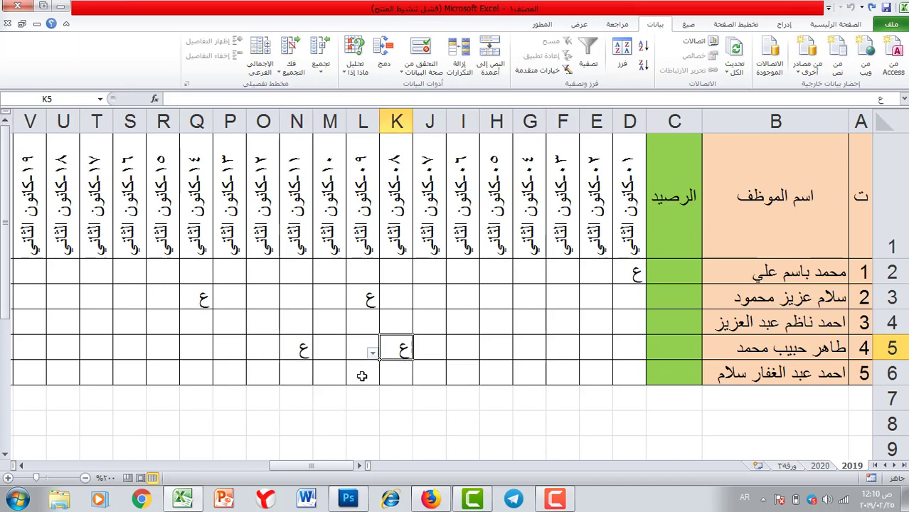
drag(308, 466, 229, 459)
drag(399, 272, 290, 371)
Give the February day cells AJ2:BK6 a List validation with source ع.
click(836, 25)
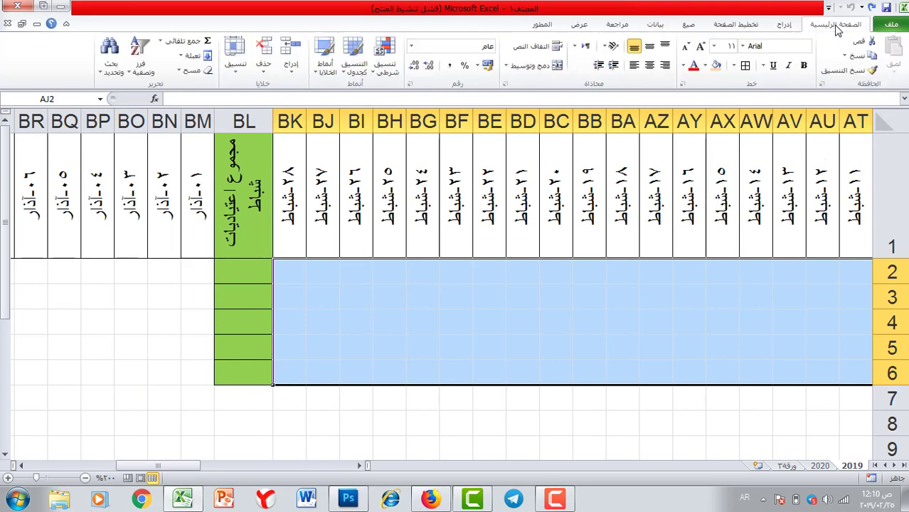
key(ctrl+BackSpace)
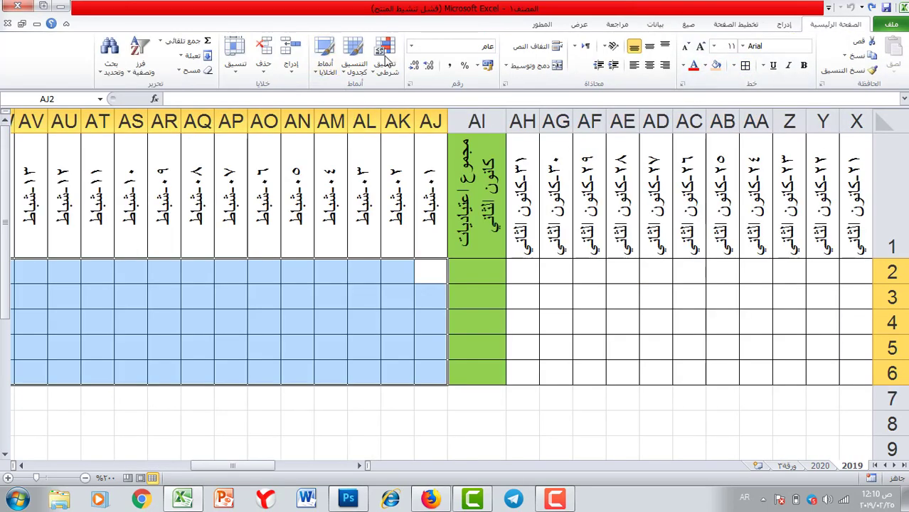
click(654, 24)
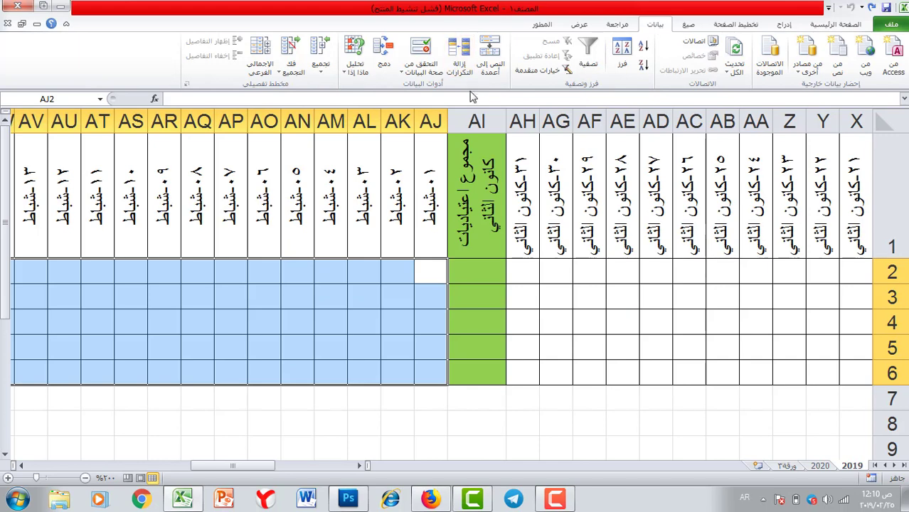
click(421, 47)
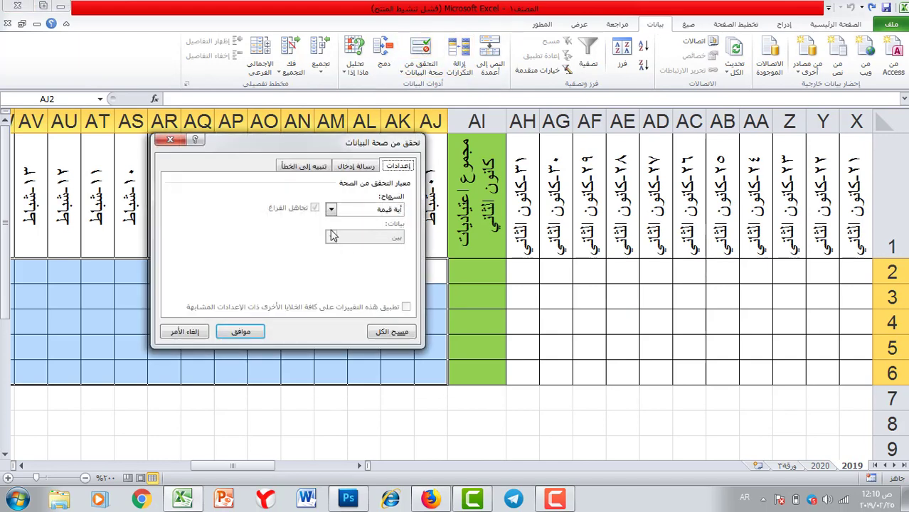
click(331, 209)
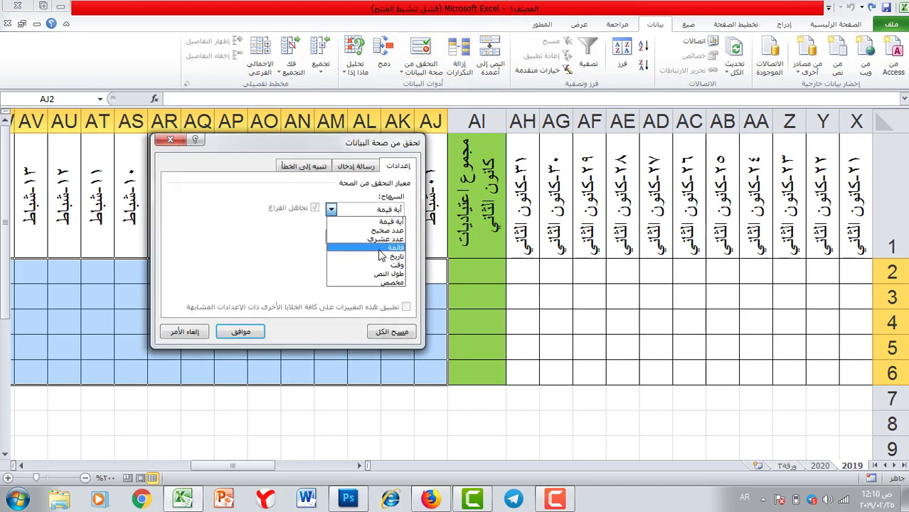
click(329, 248)
click(290, 265)
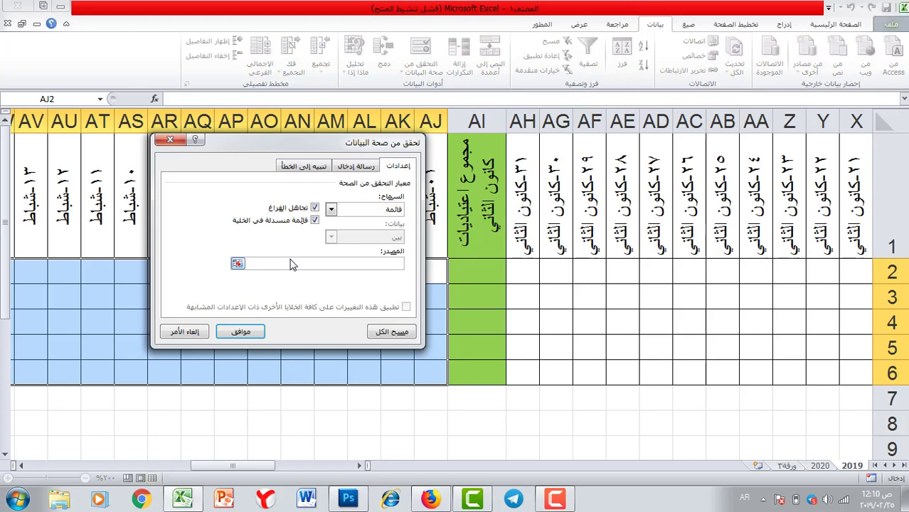
text(ع)
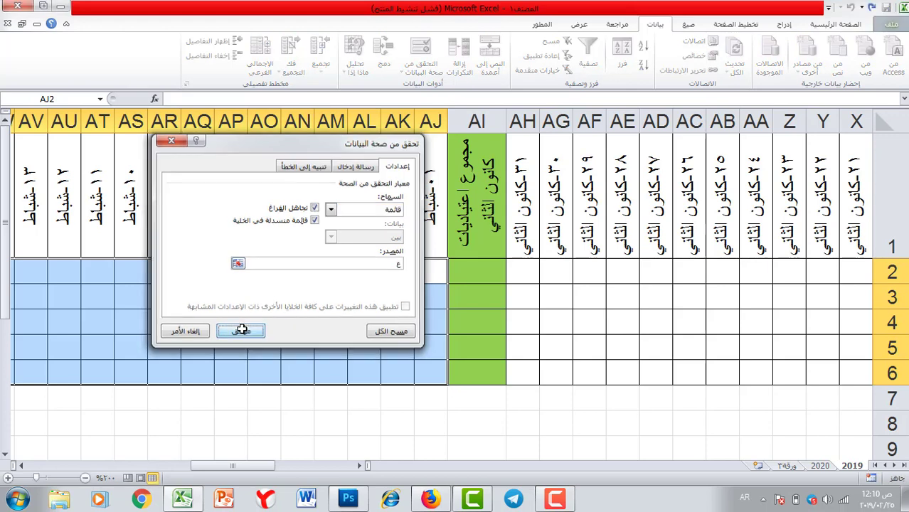
click(240, 332)
drag(233, 465, 137, 464)
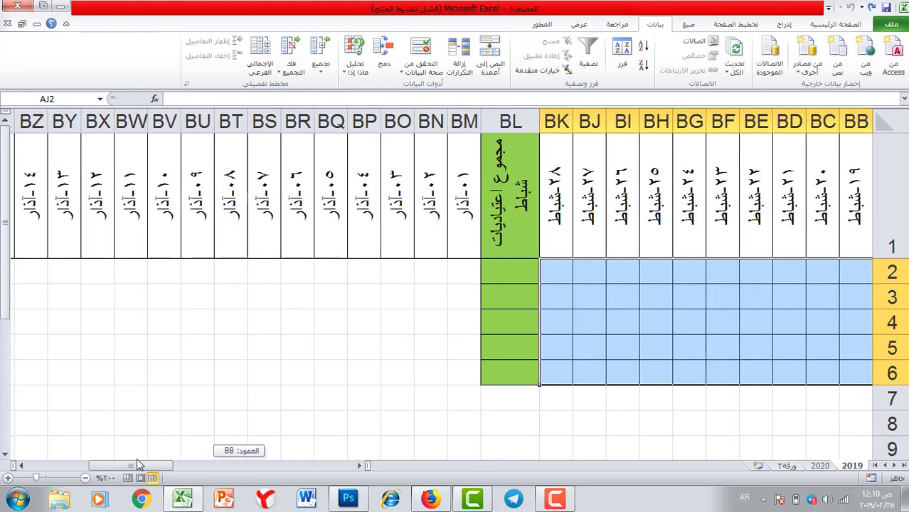
drag(458, 266, 61, 377)
Apply the ع List validation to March day cells BM2:CQ6 and scroll back to column A.
click(836, 24)
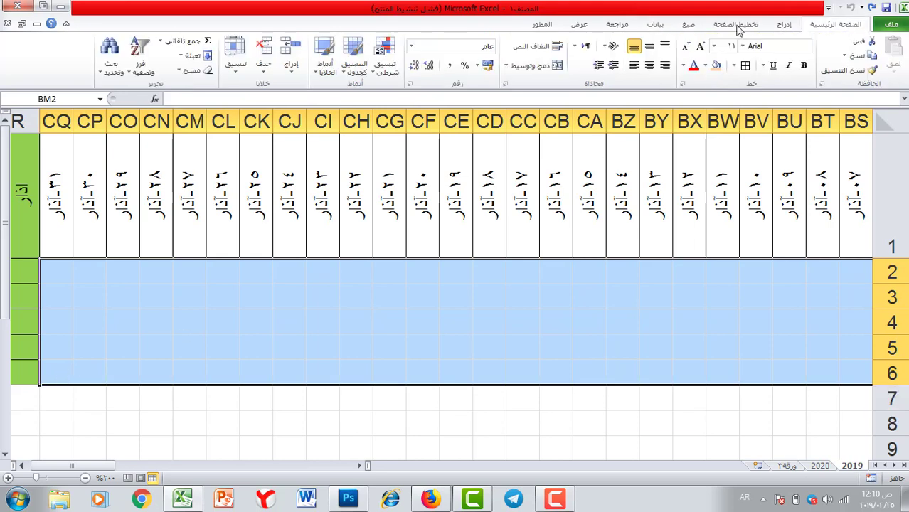
key(ctrl+BackSpace)
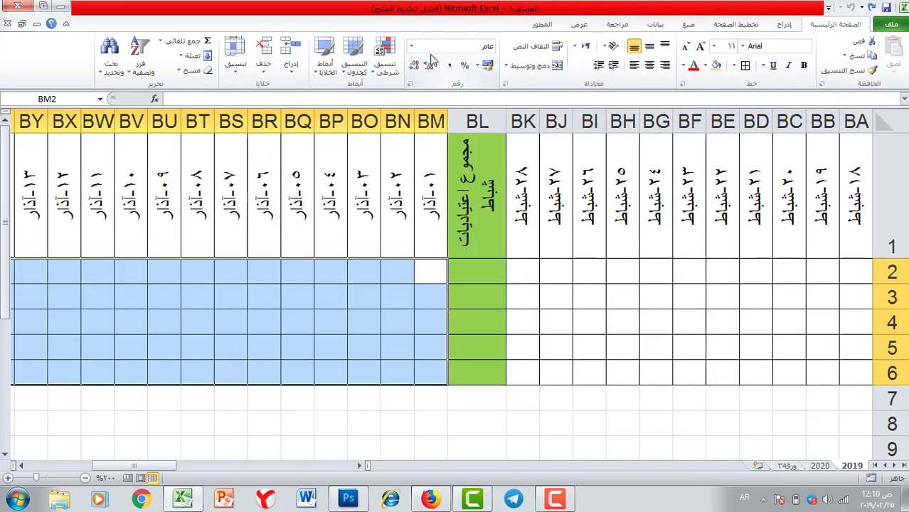
click(656, 26)
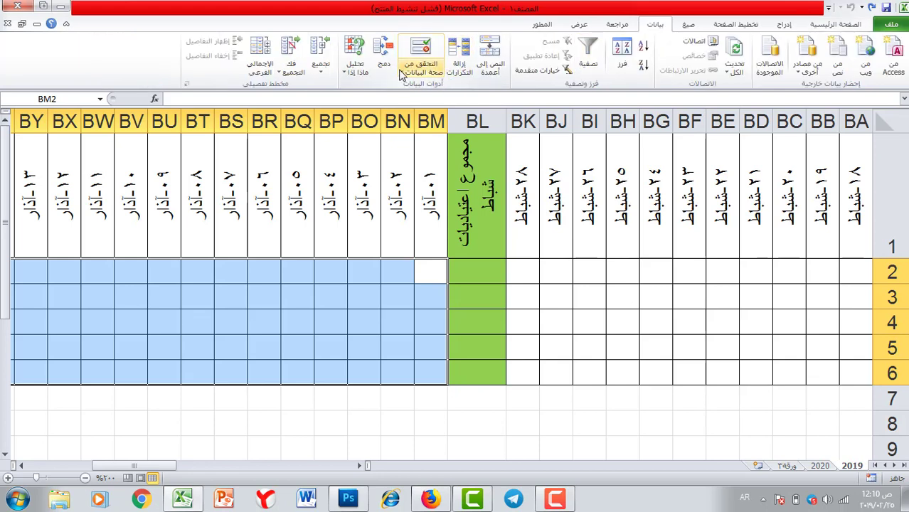
click(421, 49)
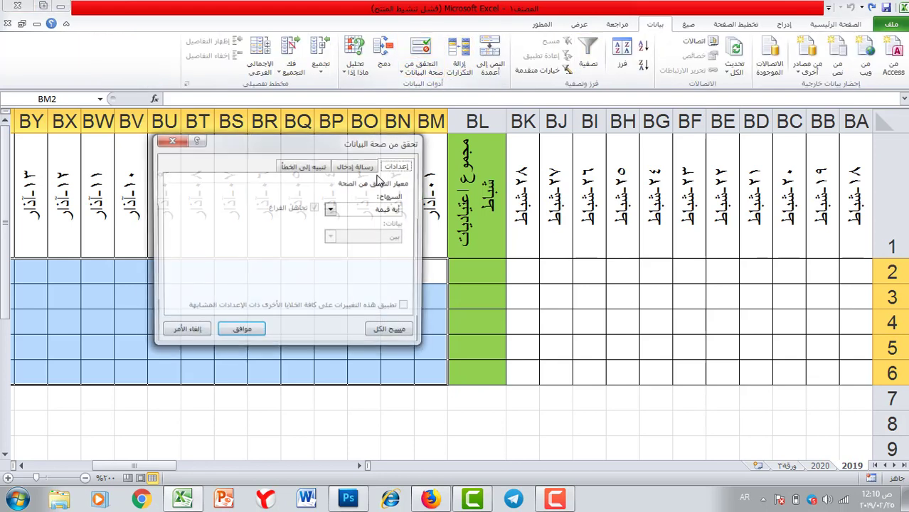
click(332, 210)
click(352, 256)
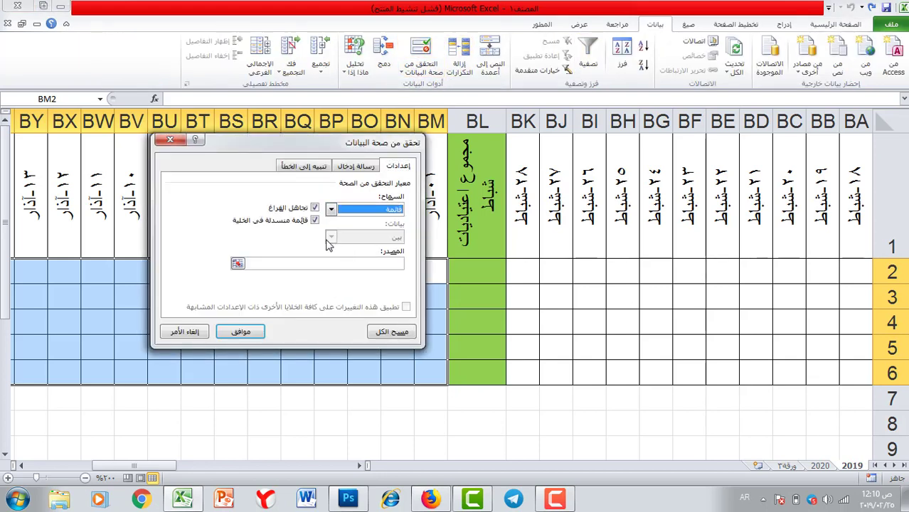
click(249, 264)
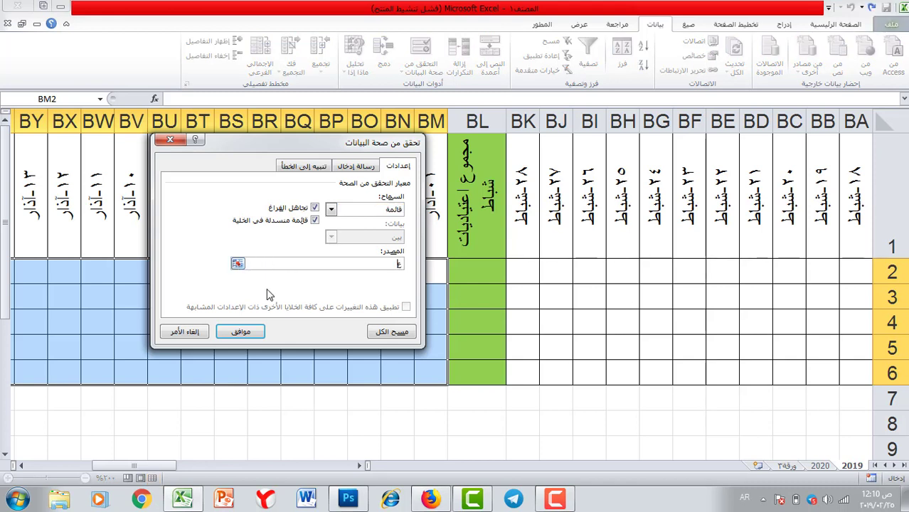
click(242, 332)
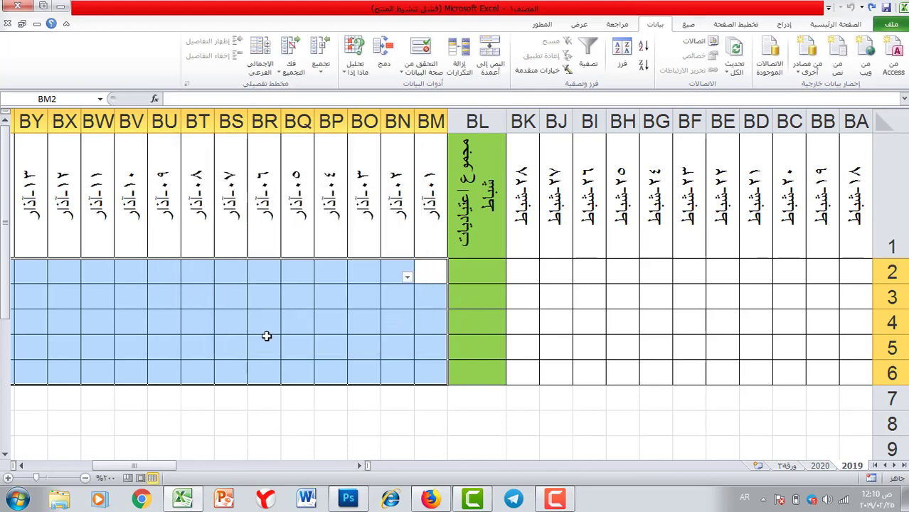
drag(134, 465, 214, 365)
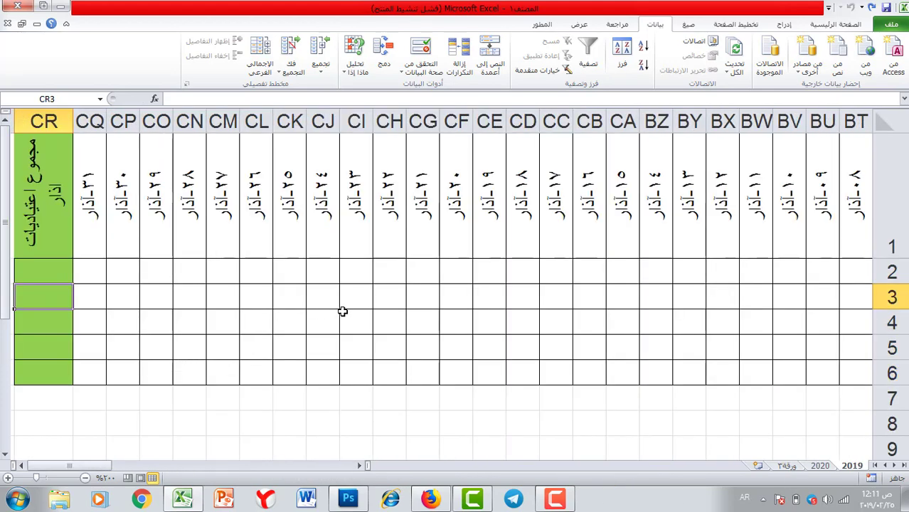
drag(85, 463, 411, 469)
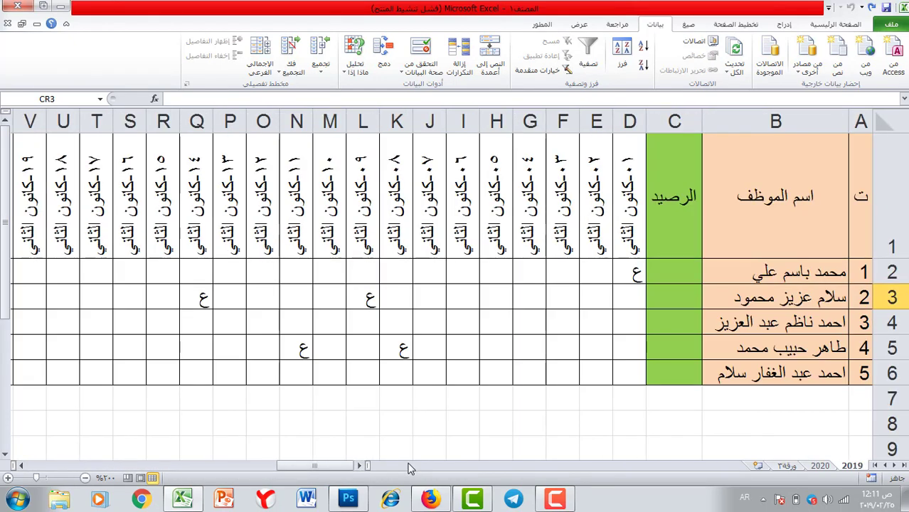